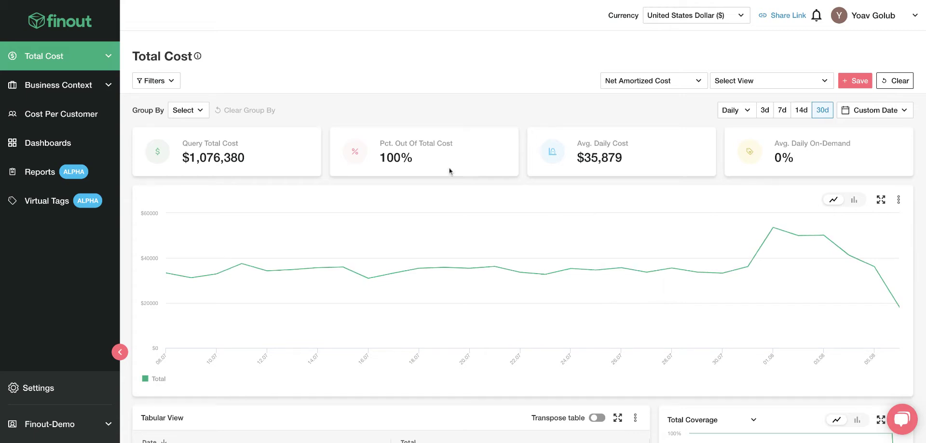
# Break the Total Cost chart down by the Cost_Centers virtual tag, then reopen the Group By picker
pyautogui.scroll(-4, 423, 178)
pyautogui.scroll(4, 424, 178)
pyautogui.click(197, 110)
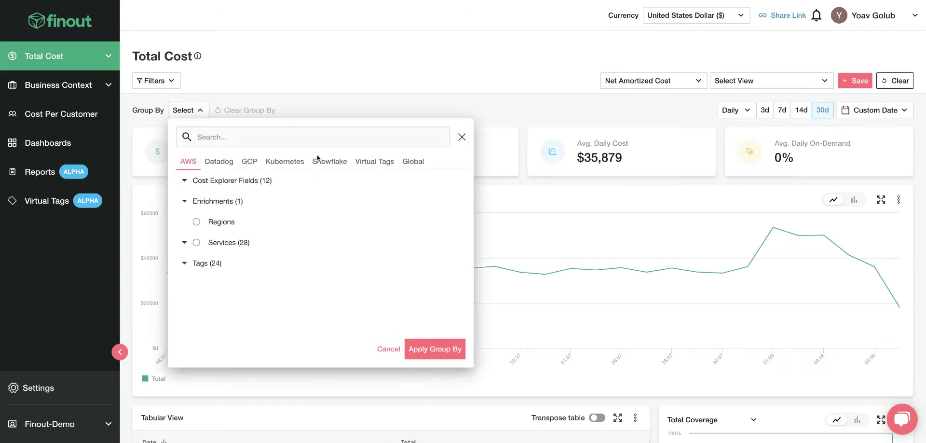
pyautogui.click(366, 163)
pyautogui.click(229, 201)
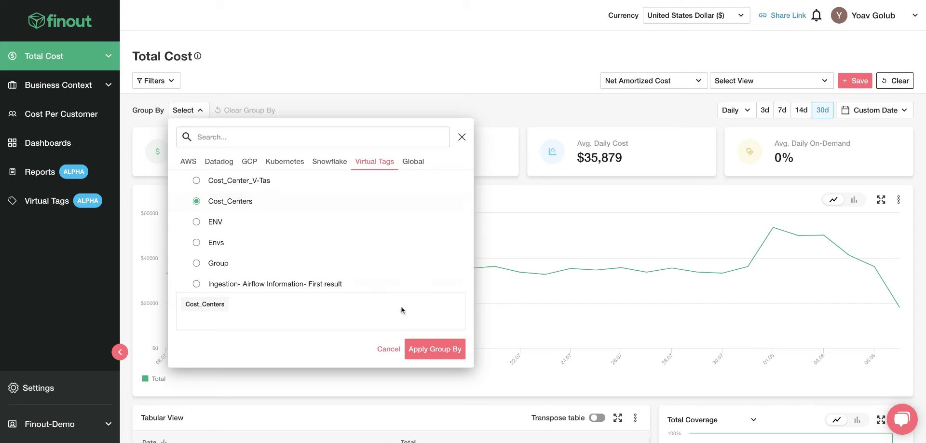
pyautogui.click(450, 351)
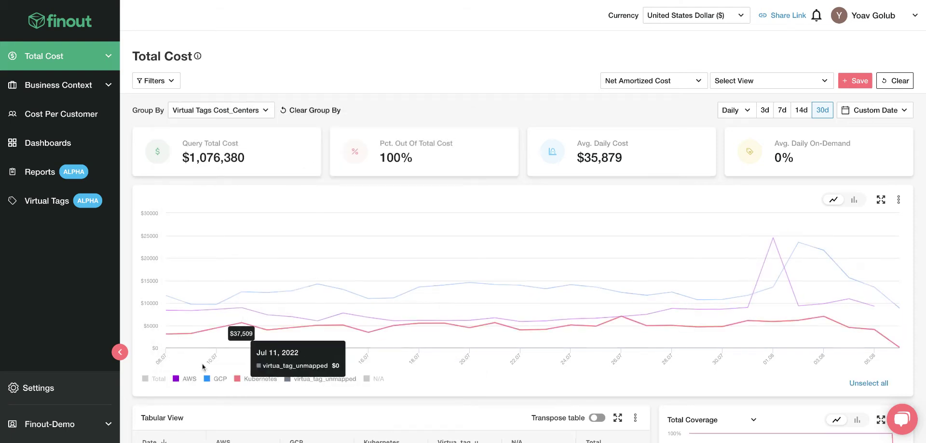
pyautogui.click(235, 112)
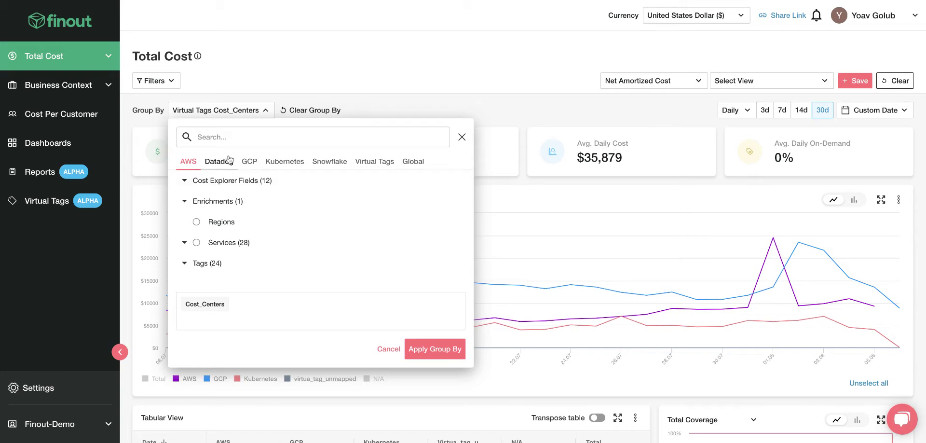
# Group Total Cost by AWS Services and display it as stacked daily bars
pyautogui.click(196, 242)
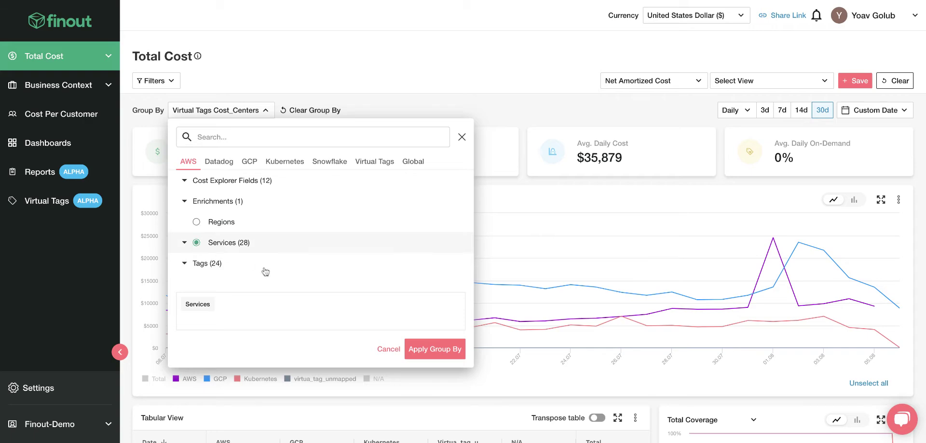
pyautogui.click(435, 349)
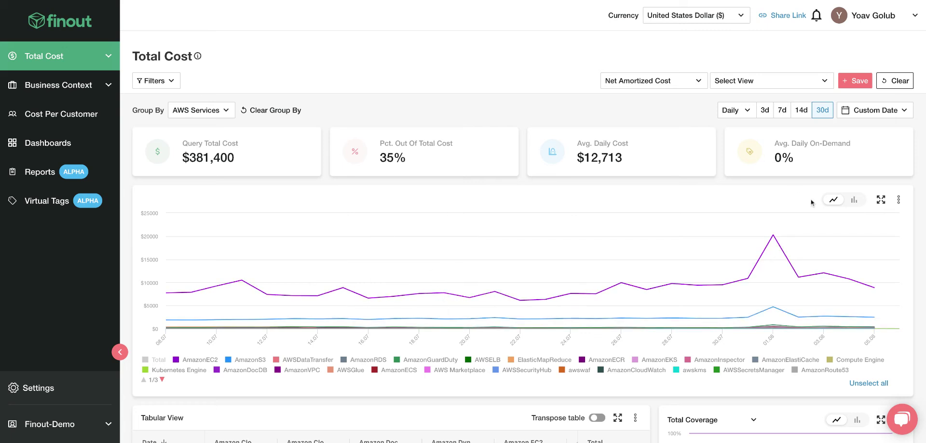
pyautogui.click(854, 199)
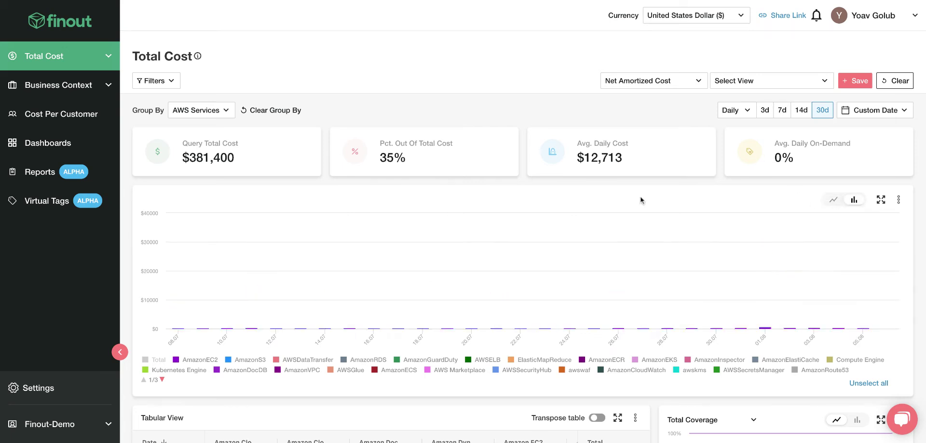
pyautogui.scroll(-1, 268, 260)
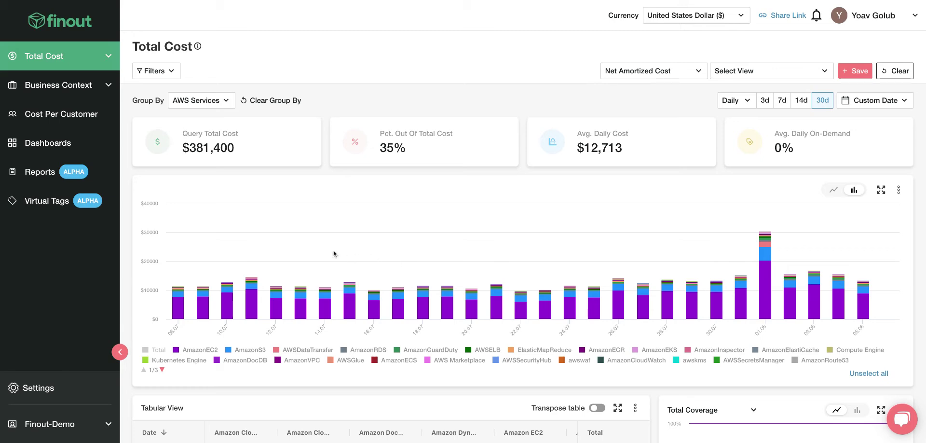
pyautogui.scroll(-3, 334, 253)
pyautogui.scroll(2, 283, 223)
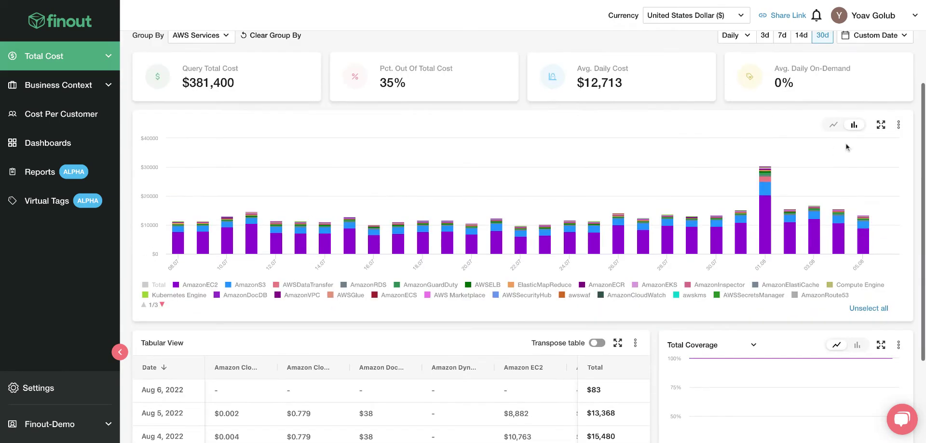
pyautogui.scroll(1, 484, 177)
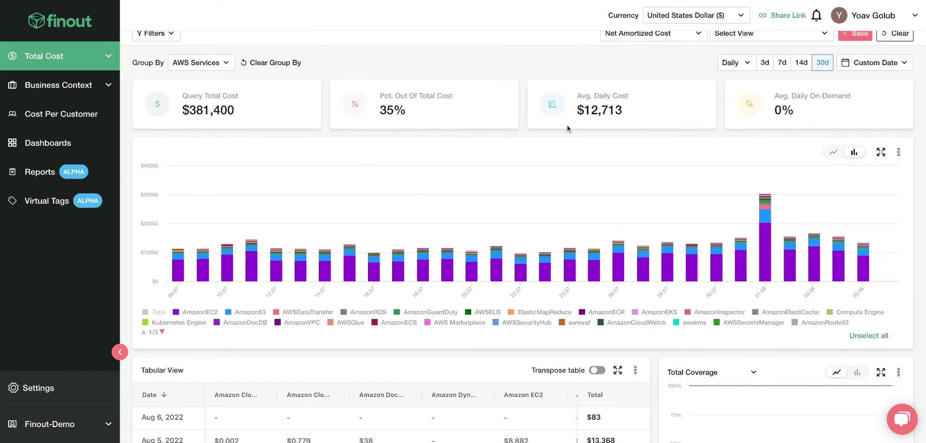
pyautogui.scroll(-3, 511, 174)
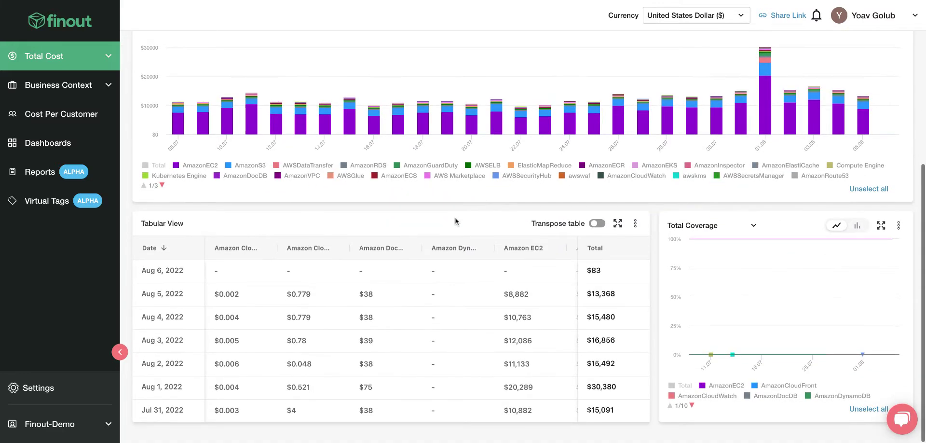
# Transpose the cost table into services by date and check the coverage types list
pyautogui.click(599, 226)
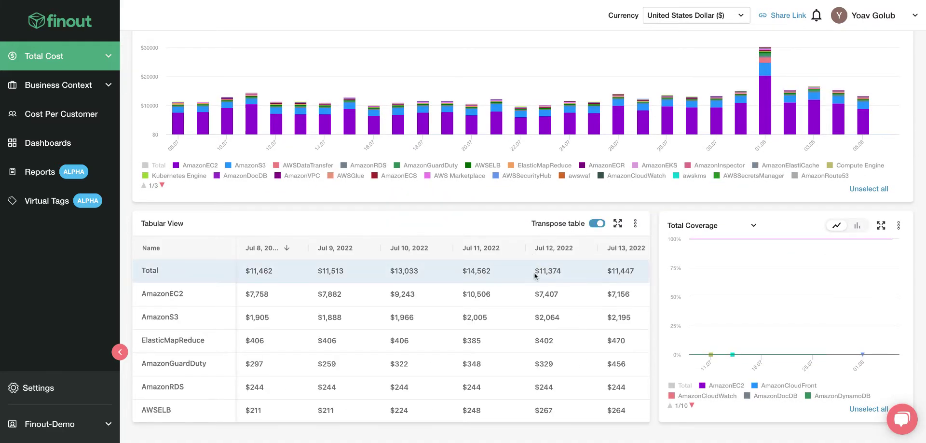
pyautogui.click(554, 276)
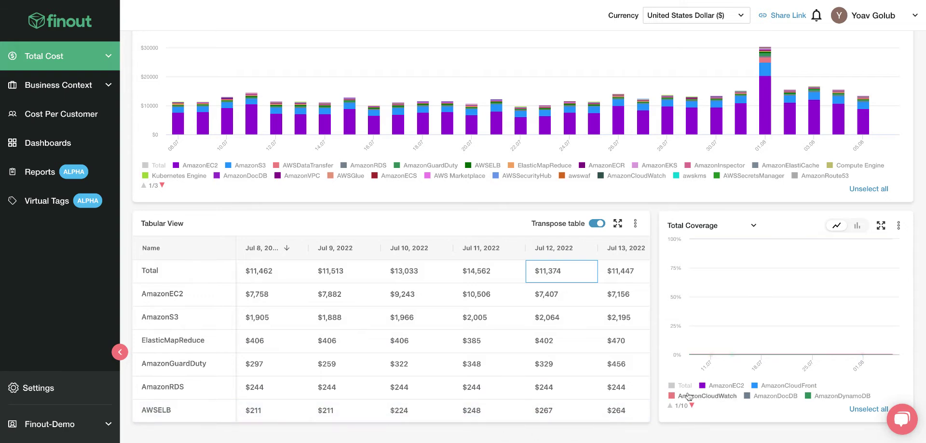
pyautogui.scroll(1, 743, 345)
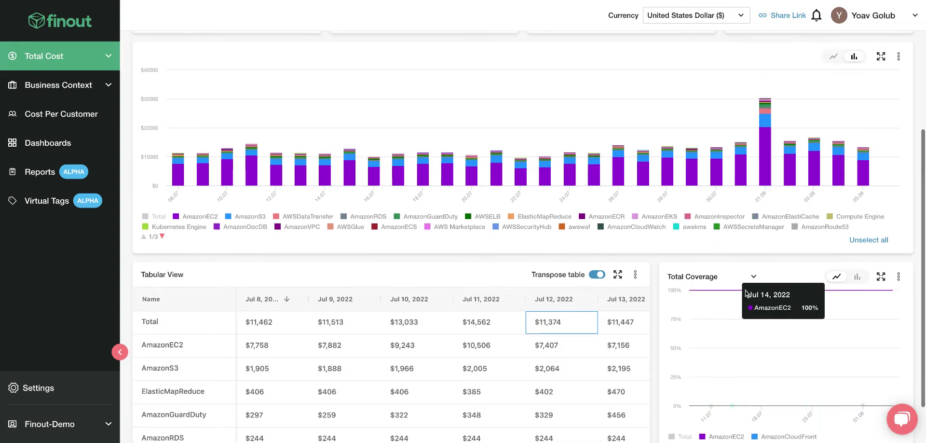
pyautogui.click(753, 277)
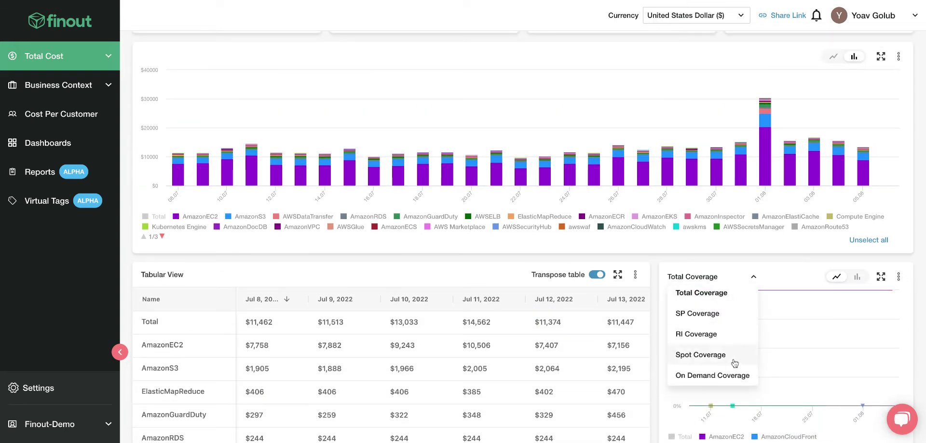
pyautogui.scroll(3, 714, 324)
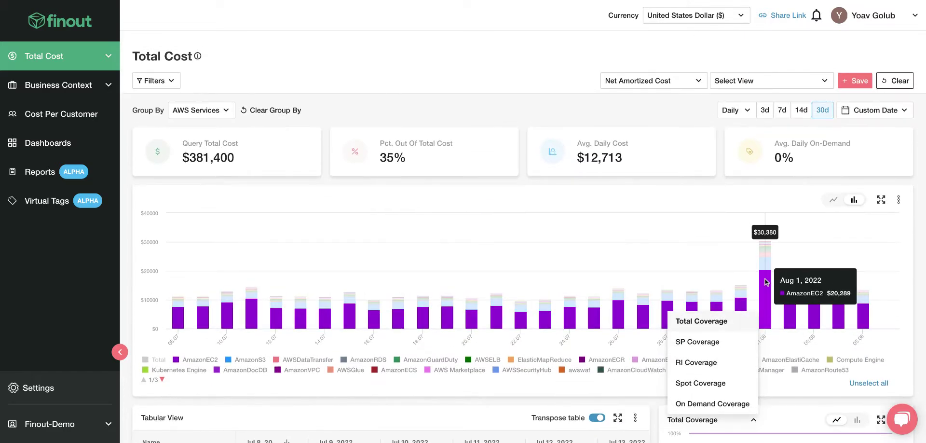
pyautogui.click(766, 281)
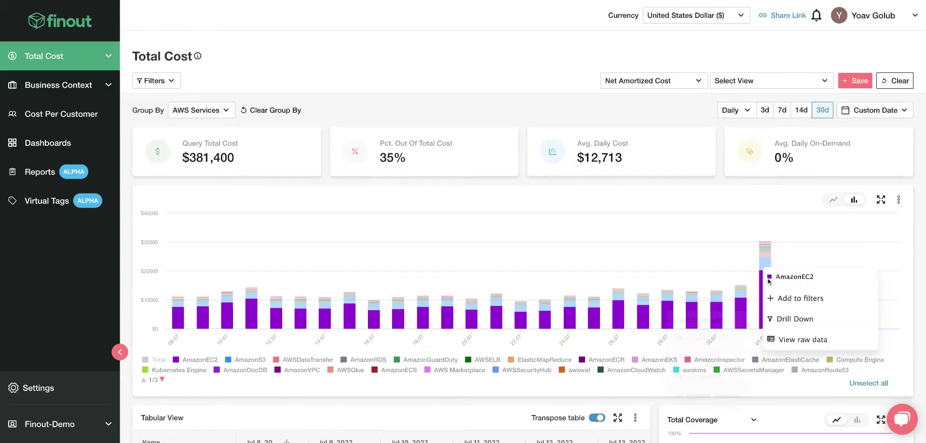
# Drill down into AmazonEC2 so Total Cost is broken down by EC2 usage types
pyautogui.click(782, 319)
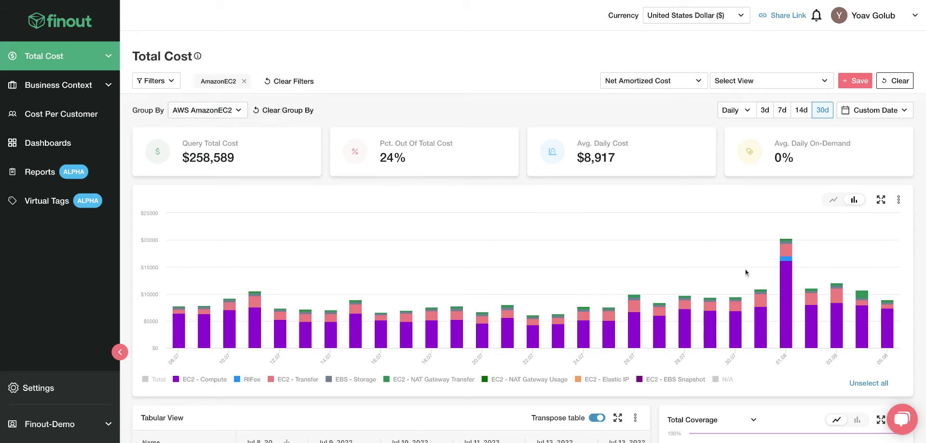
pyautogui.scroll(-1, 745, 272)
pyautogui.moveTo(786, 213)
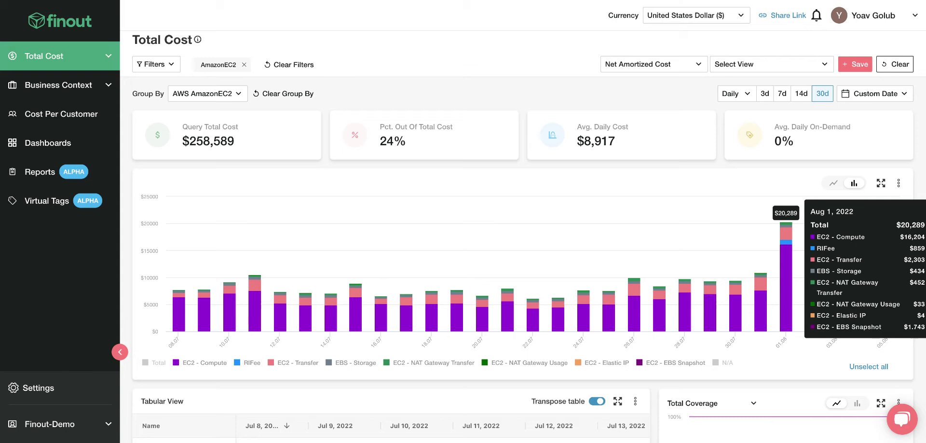
pyautogui.click(785, 252)
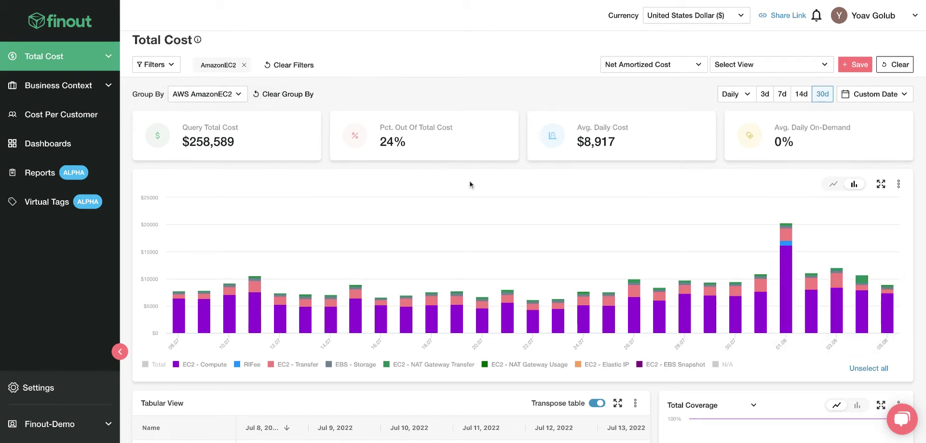
# Regroup the EC2 cost chart by the eks_cluster_name tag, found by searching 'eks'
pyautogui.click(239, 94)
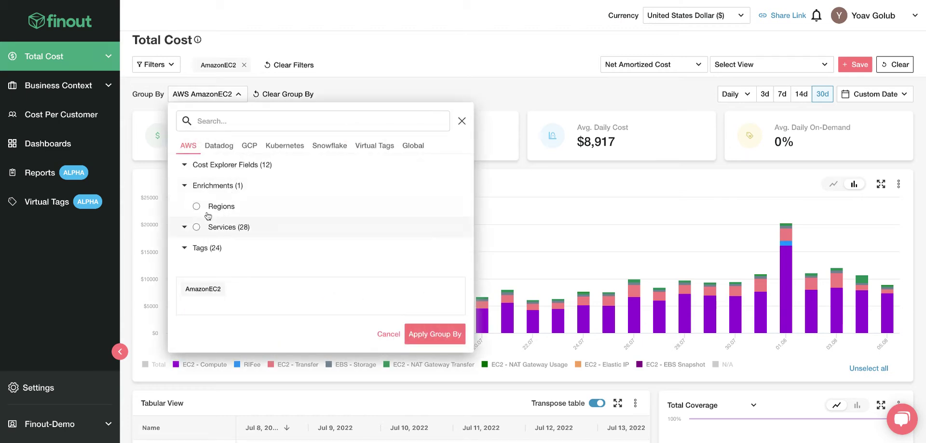
pyautogui.click(198, 248)
pyautogui.scroll(-2, 196, 249)
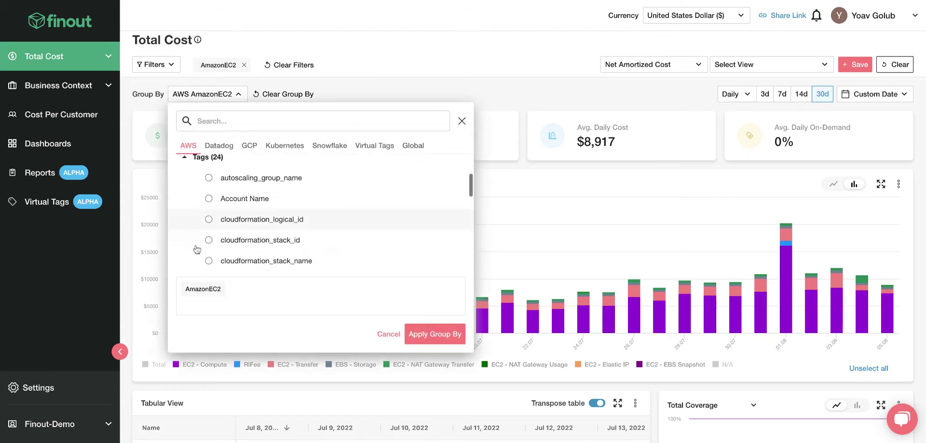
pyautogui.scroll(-3, 197, 246)
pyautogui.scroll(2, 205, 241)
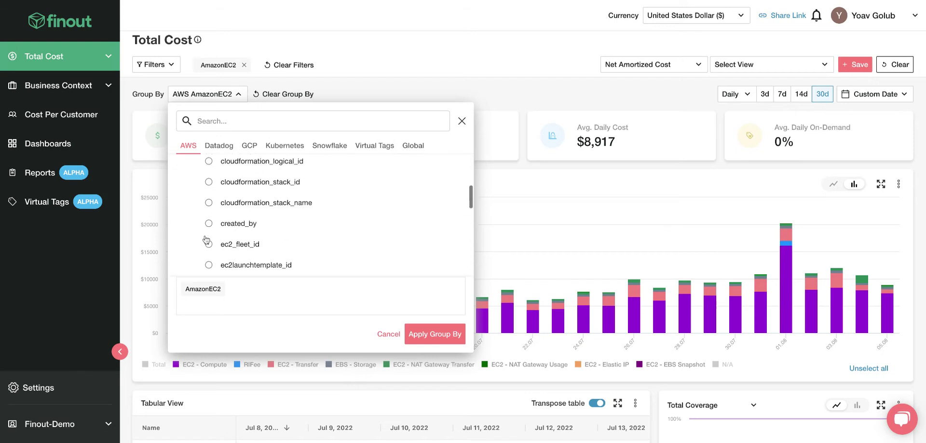
pyautogui.scroll(1, 207, 241)
pyautogui.scroll(-2, 212, 244)
pyautogui.scroll(3, 231, 247)
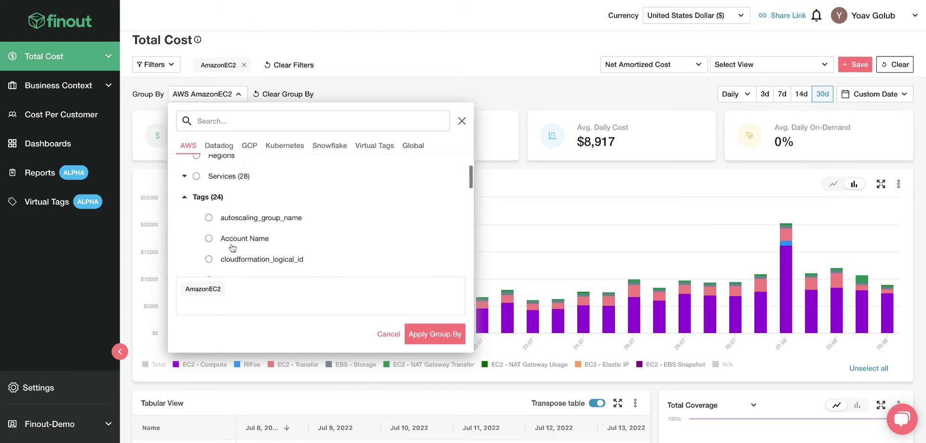
pyautogui.scroll(1, 226, 241)
pyautogui.scroll(-3, 217, 232)
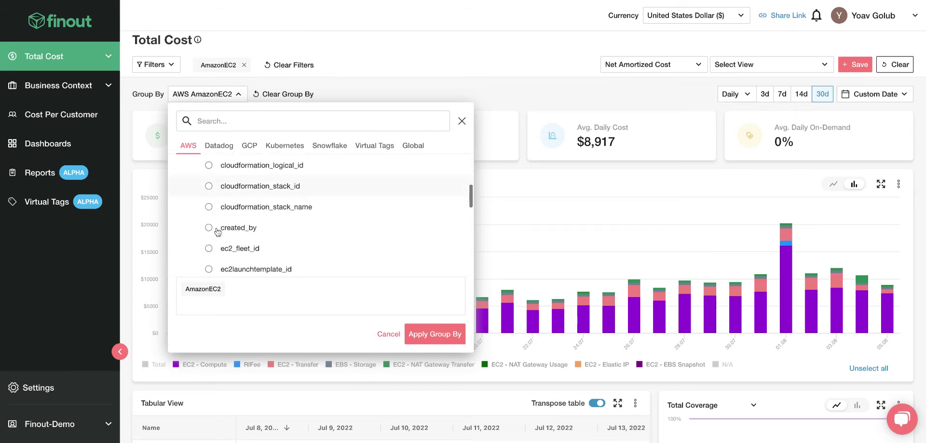
pyautogui.scroll(-1, 217, 231)
pyautogui.click(218, 122)
pyautogui.write('eks')
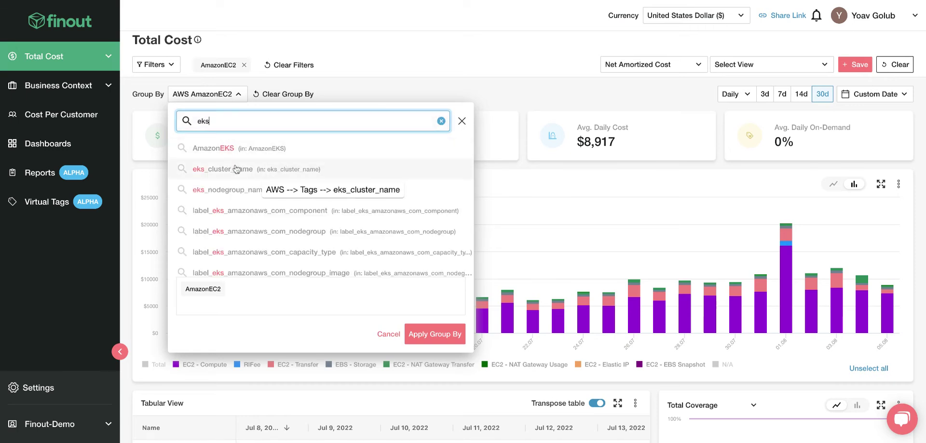
pyautogui.click(236, 169)
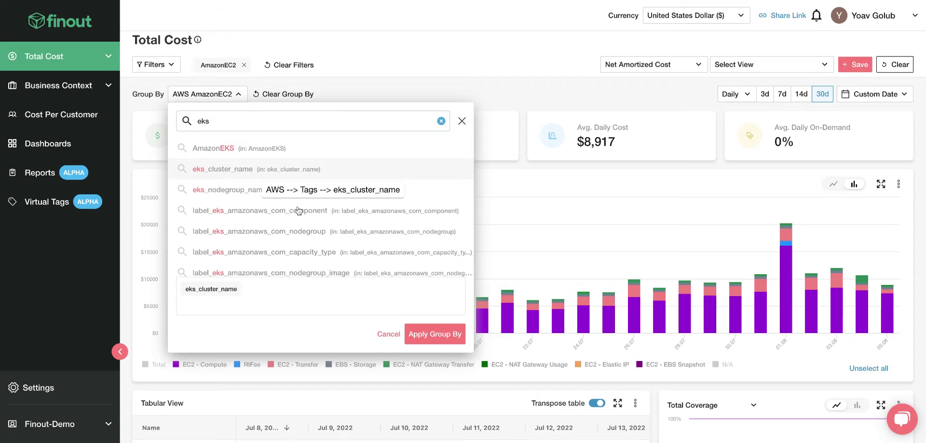
pyautogui.click(426, 338)
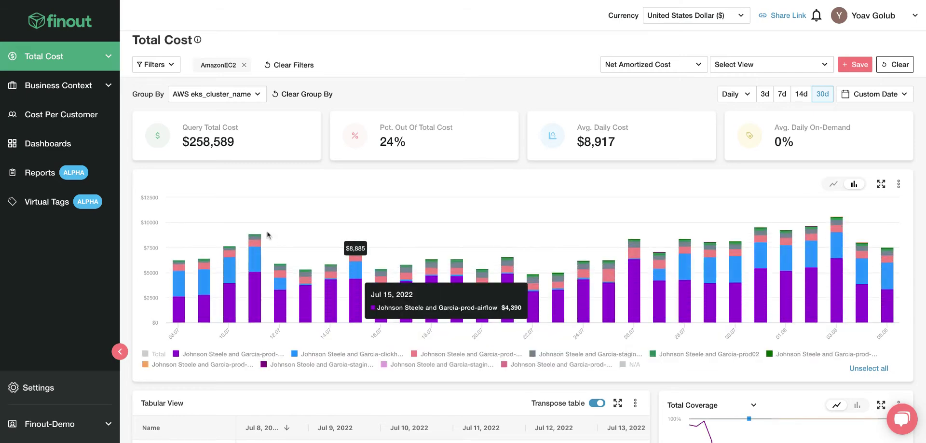
# Keep the currency as US dollars and review the cost metric types
pyautogui.moveTo(256, 228)
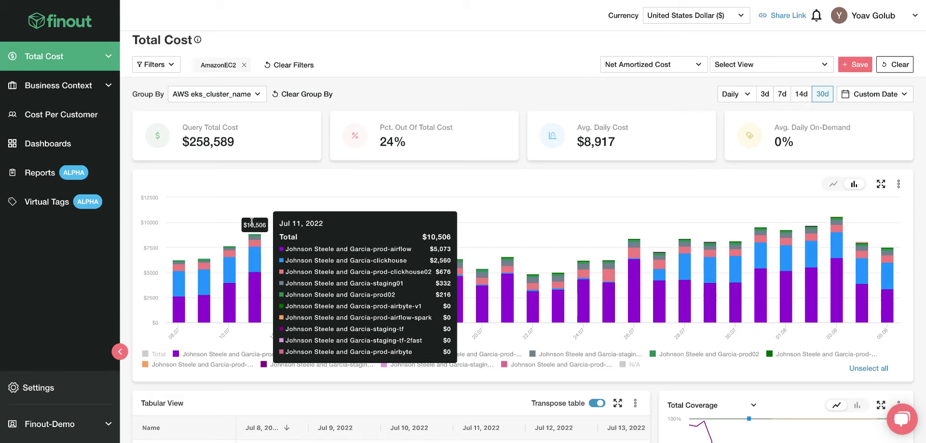
pyautogui.click(680, 20)
pyautogui.click(677, 34)
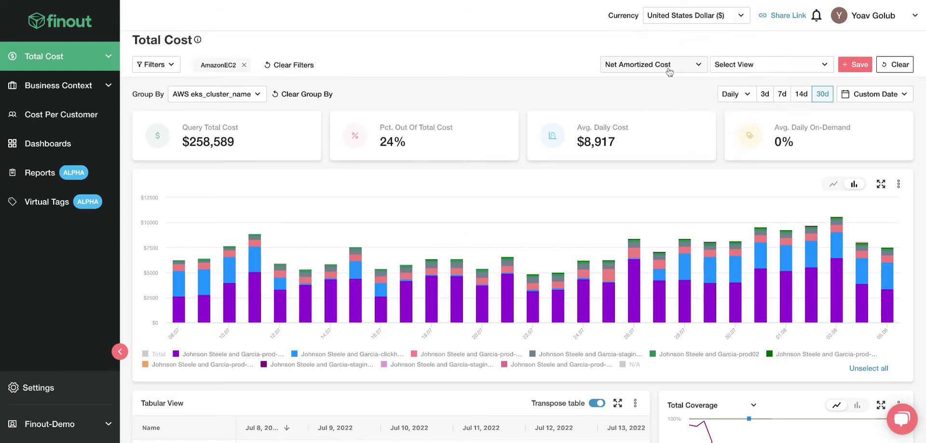
pyautogui.click(665, 64)
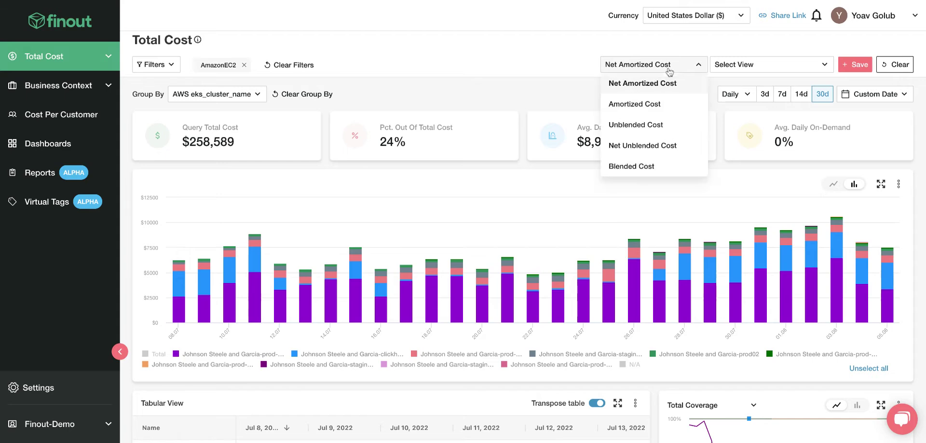
# Load the saved 'Cost per service' view to show cost by AWS service
pyautogui.click(745, 65)
pyautogui.scroll(-1, 761, 181)
pyautogui.scroll(-8, 761, 180)
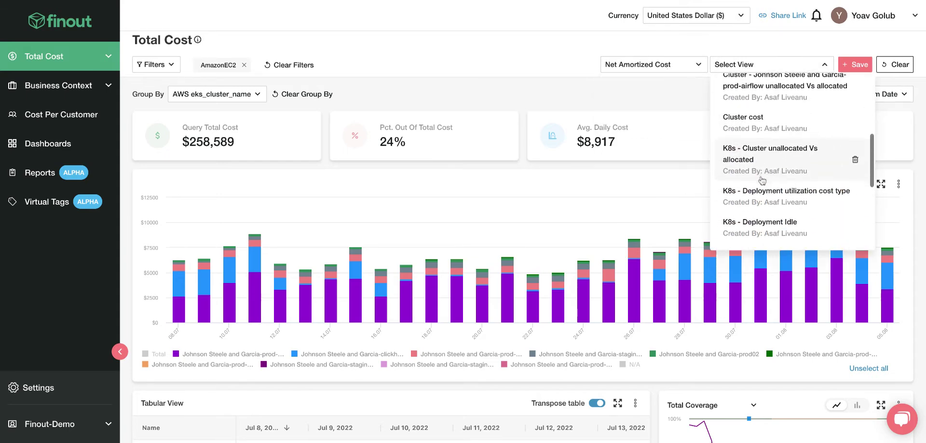
pyautogui.scroll(-2, 761, 180)
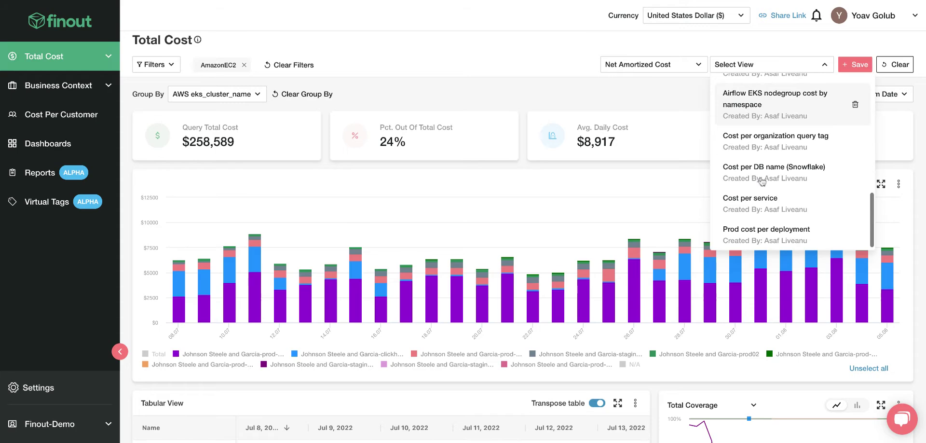
pyautogui.click(758, 206)
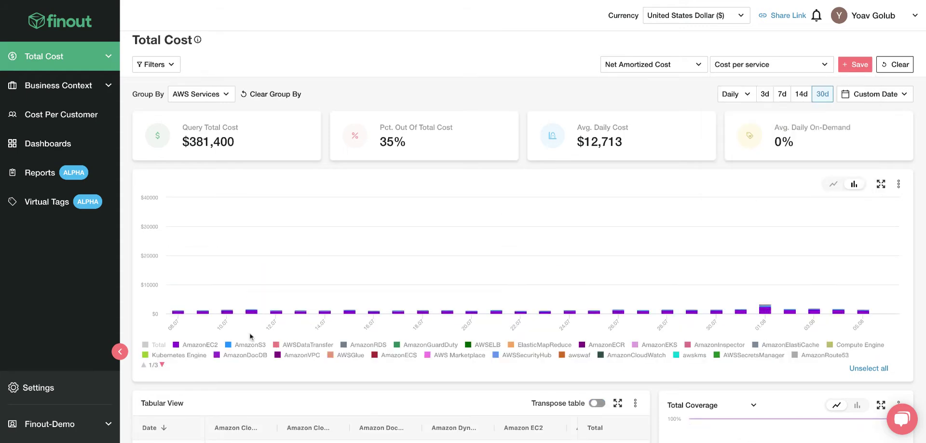
pyautogui.moveTo(252, 271)
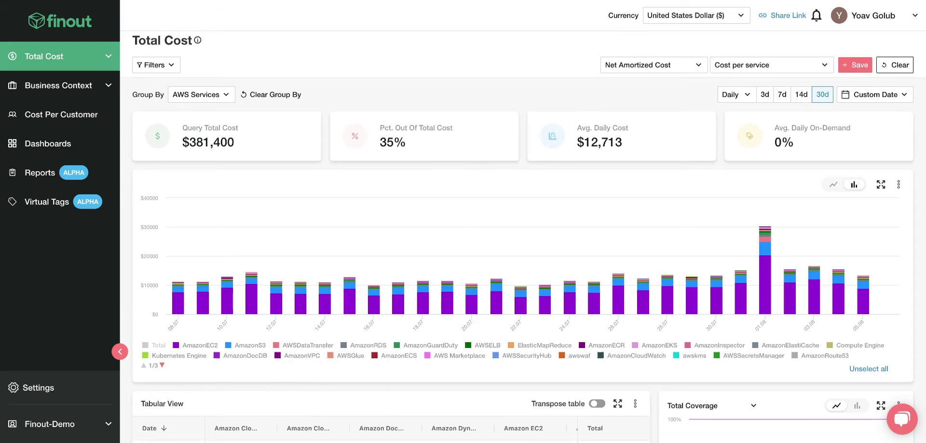
pyautogui.scroll(-1, 233, 260)
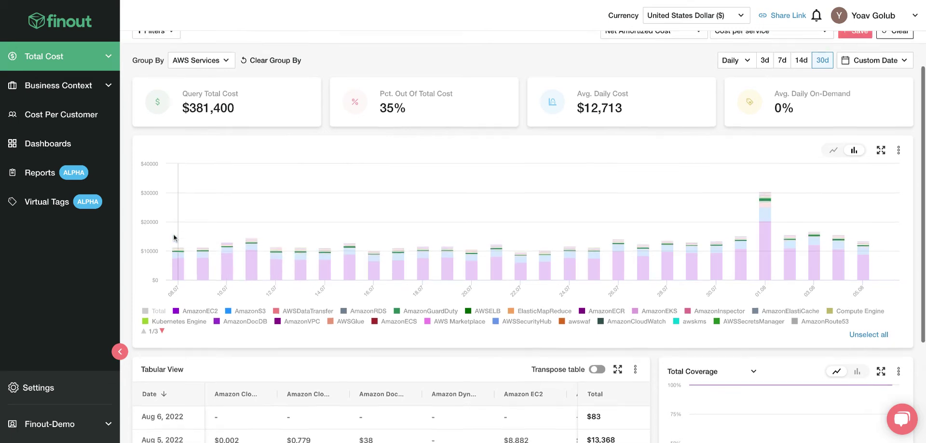
pyautogui.scroll(1, 174, 238)
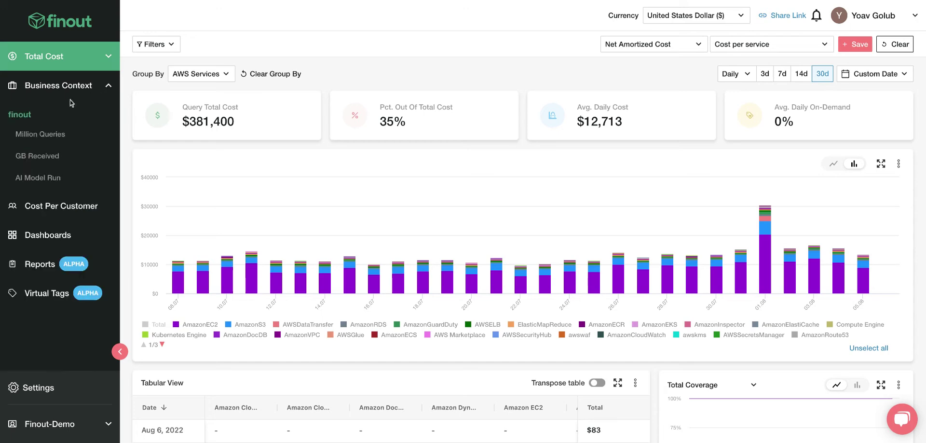
# Chart the GB Received total KPI trend, then go to the Dashboards list
pyautogui.click(56, 157)
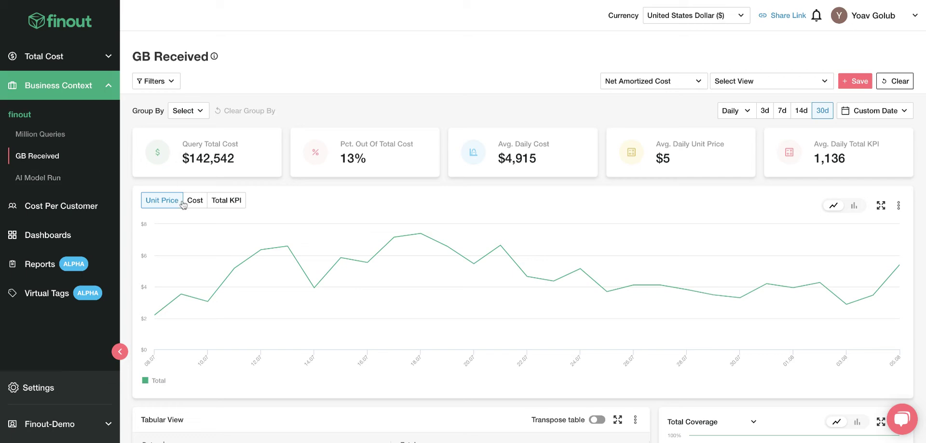
pyautogui.click(242, 204)
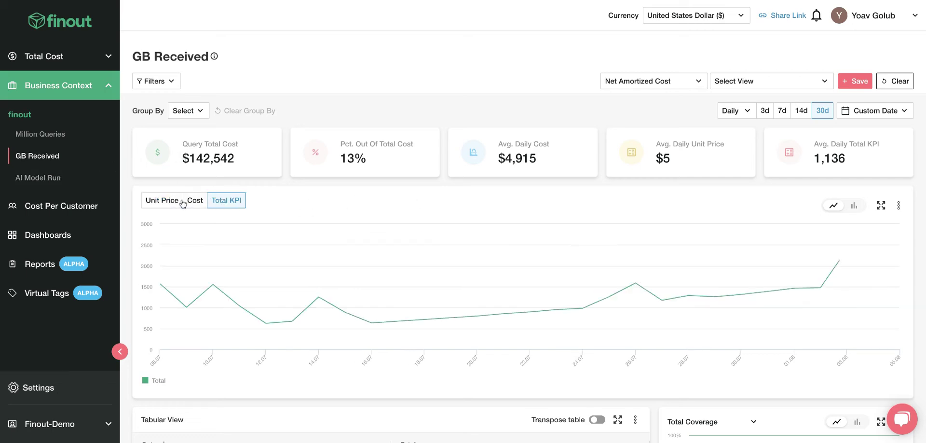
pyautogui.scroll(-2, 209, 207)
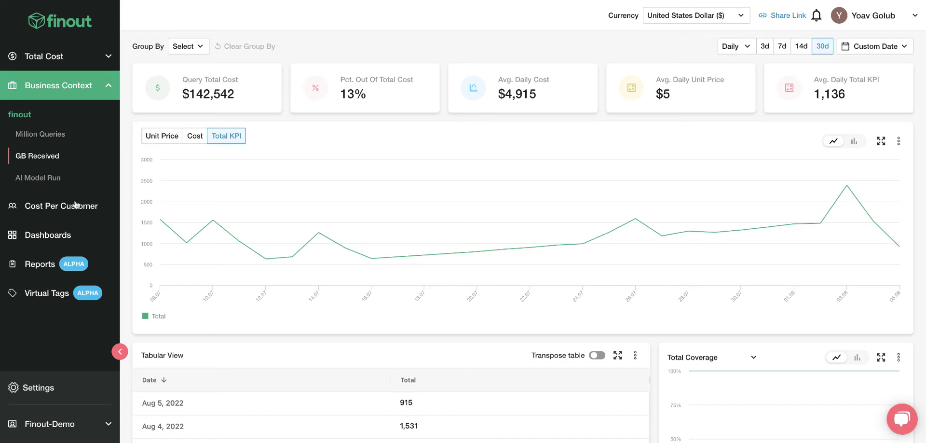
pyautogui.click(61, 236)
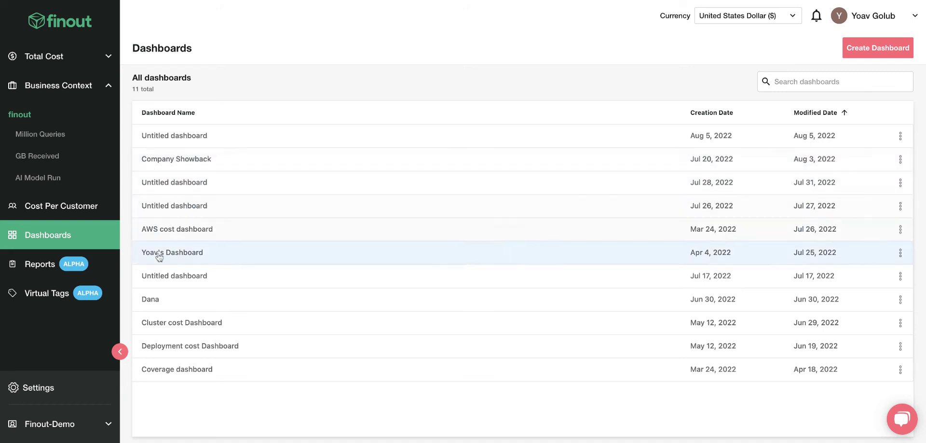
# Open the Cluster cost Dashboard and bring up the GKE & EKS cluster cost widget's menu
pyautogui.click(178, 322)
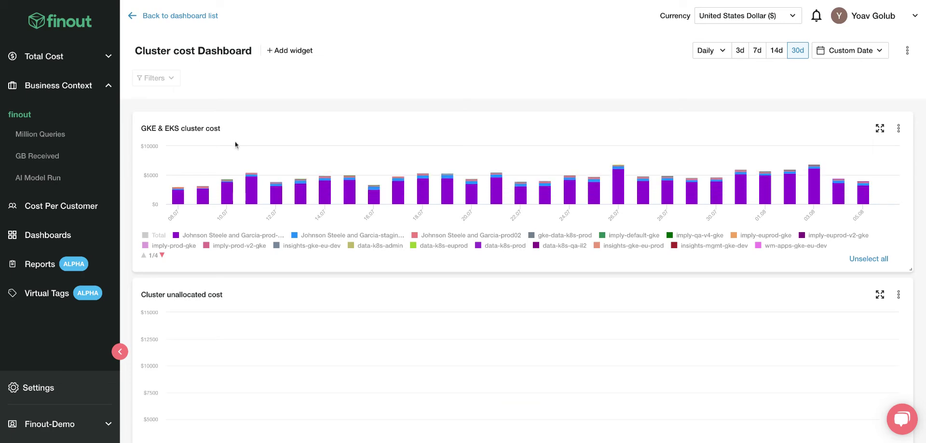
pyautogui.scroll(-1, 381, 153)
pyautogui.scroll(-10, 381, 153)
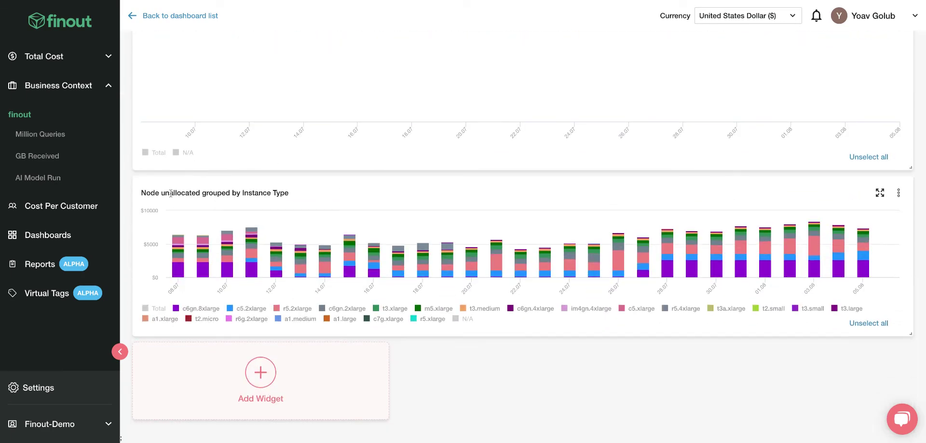
pyautogui.scroll(10, 405, 275)
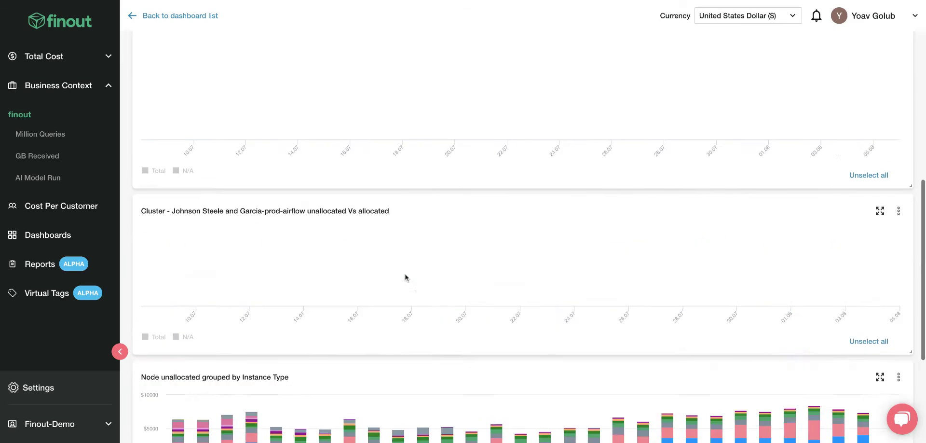
pyautogui.click(898, 128)
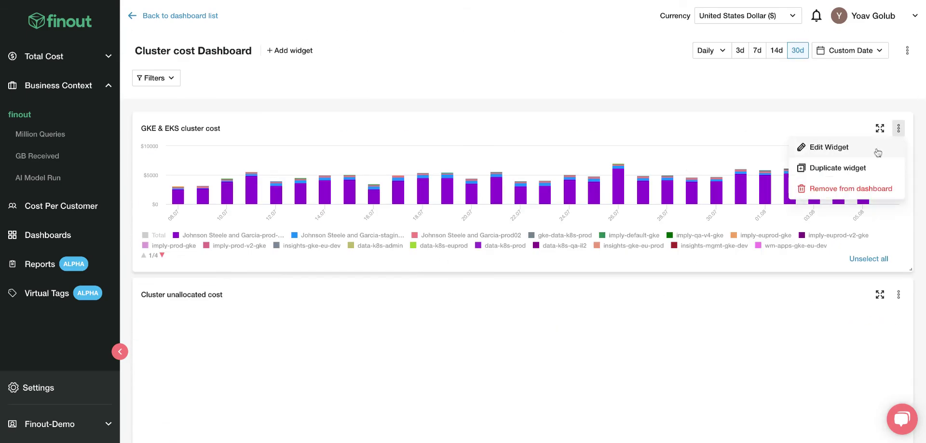
# Start editing the GKE & EKS cluster cost widget, glancing at saved views without loading one
pyautogui.click(855, 153)
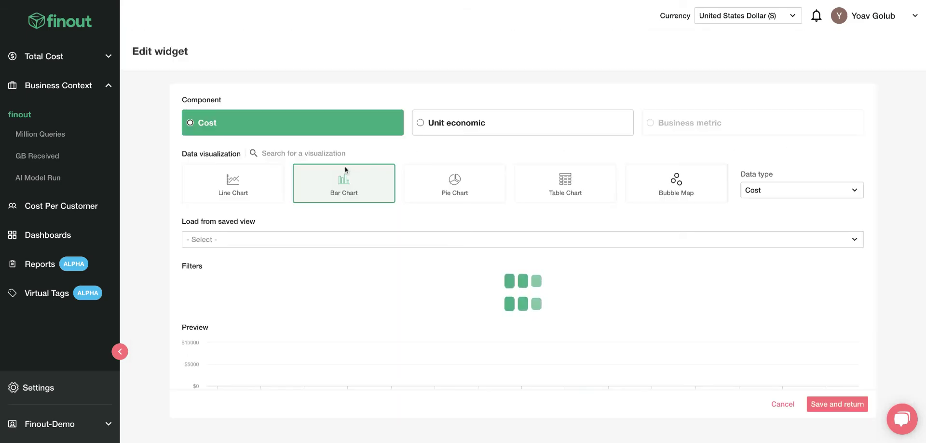
pyautogui.scroll(-2, 299, 190)
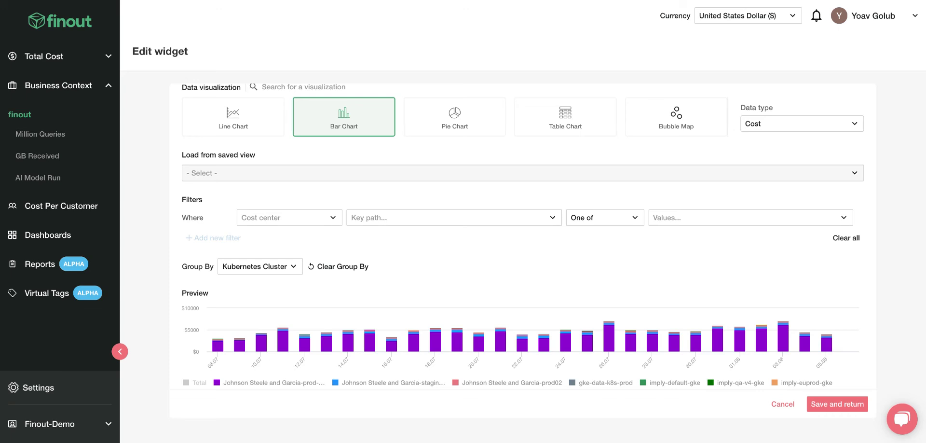
pyautogui.click(318, 174)
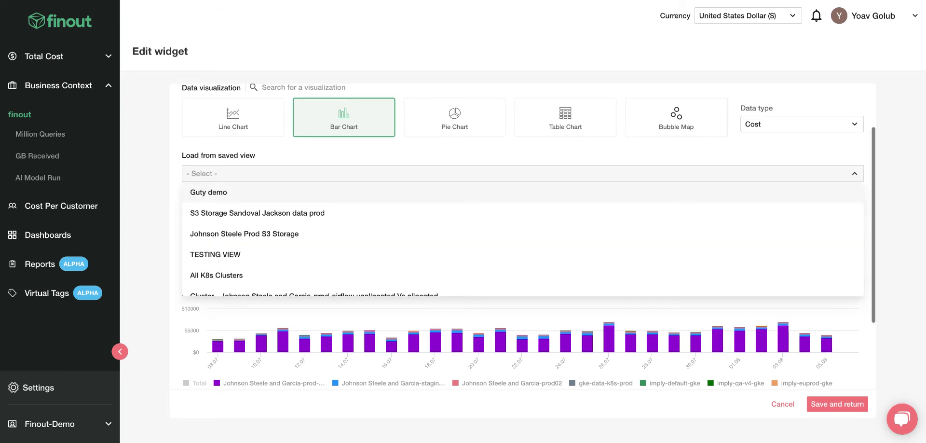
pyautogui.click(319, 174)
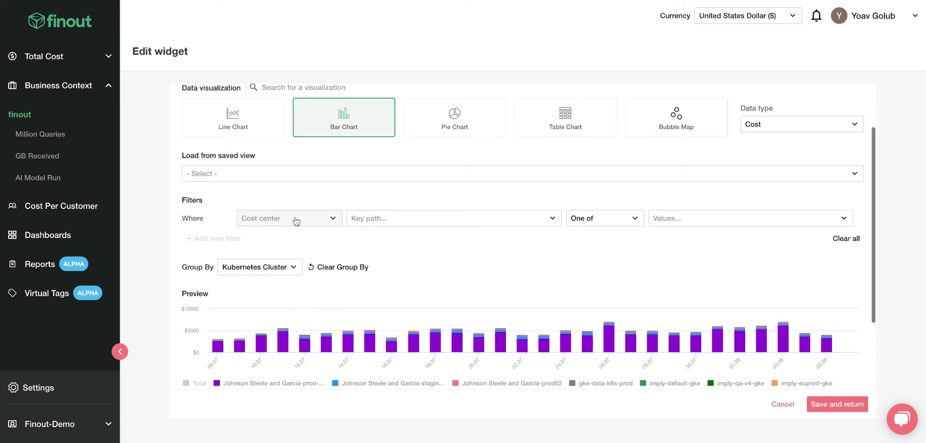
pyautogui.scroll(-1, 300, 221)
# Filter the widget to AWS Cost Explorer Fields: Availability Zone and clear its grouping
pyautogui.click(293, 187)
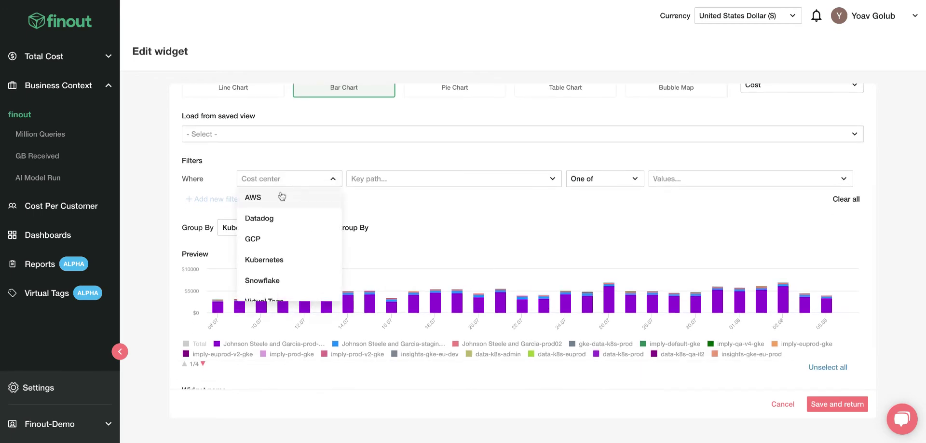
pyautogui.click(282, 197)
pyautogui.click(391, 183)
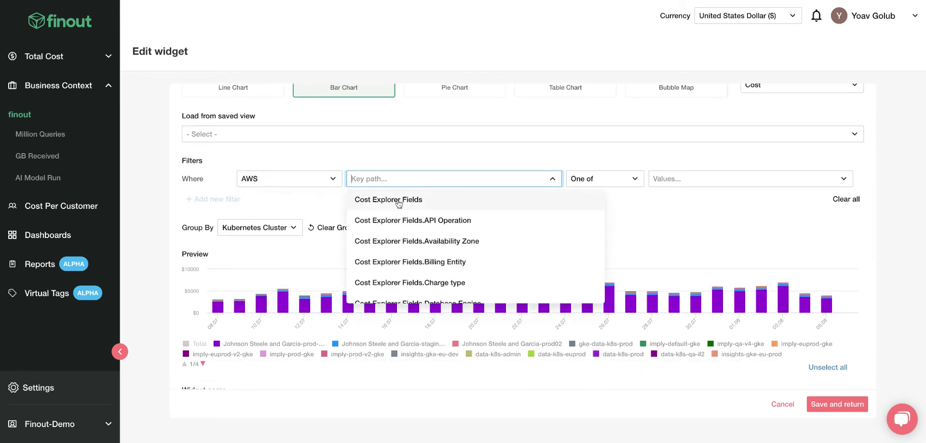
pyautogui.click(397, 208)
pyautogui.click(699, 179)
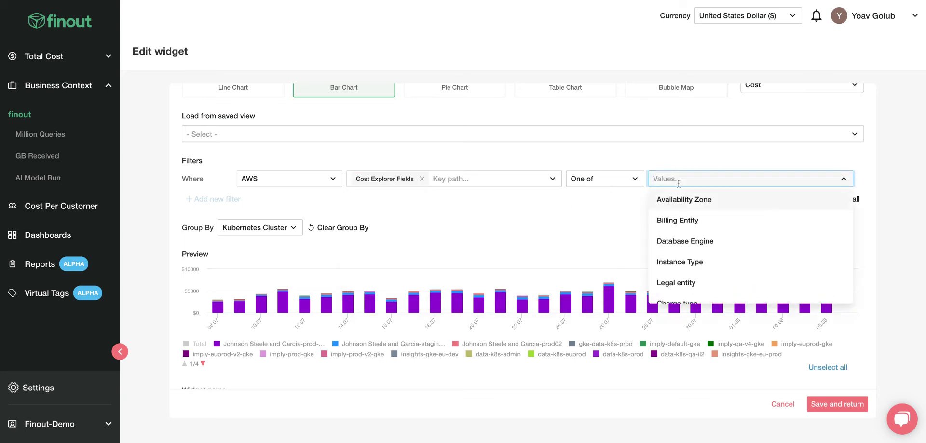
pyautogui.click(699, 208)
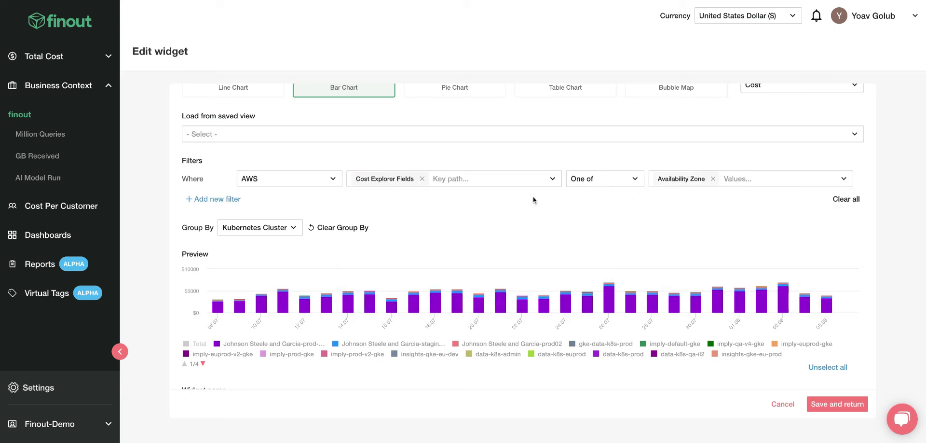
pyautogui.click(337, 227)
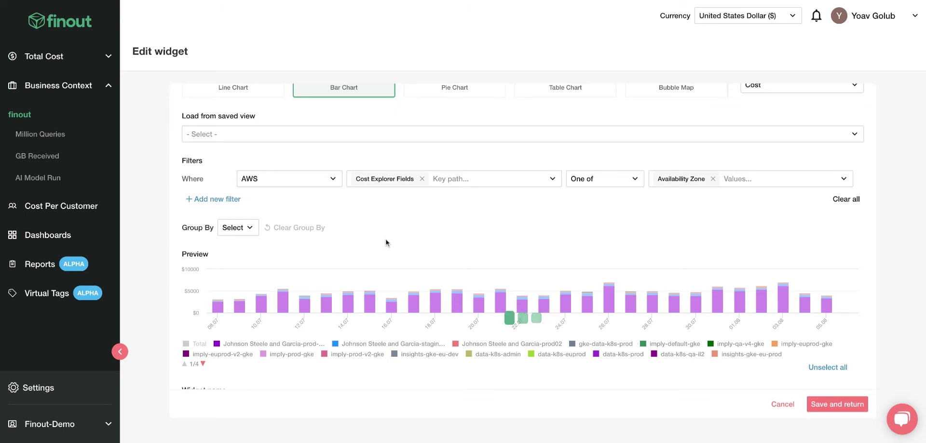
pyautogui.scroll(-1, 386, 240)
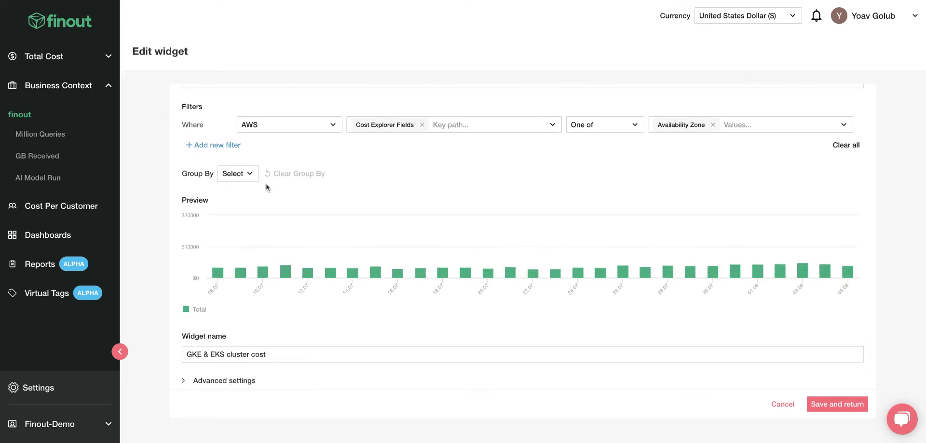
# Group the widget's cost by the AWS name tag
pyautogui.moveTo(288, 230)
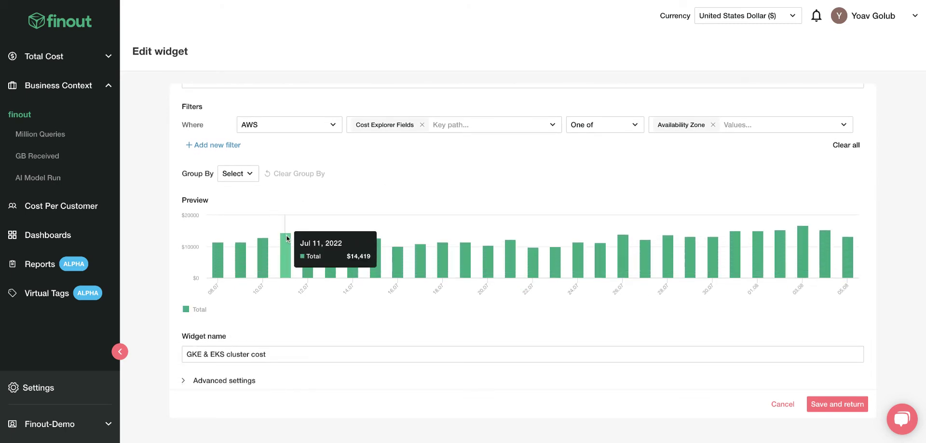
pyautogui.click(251, 177)
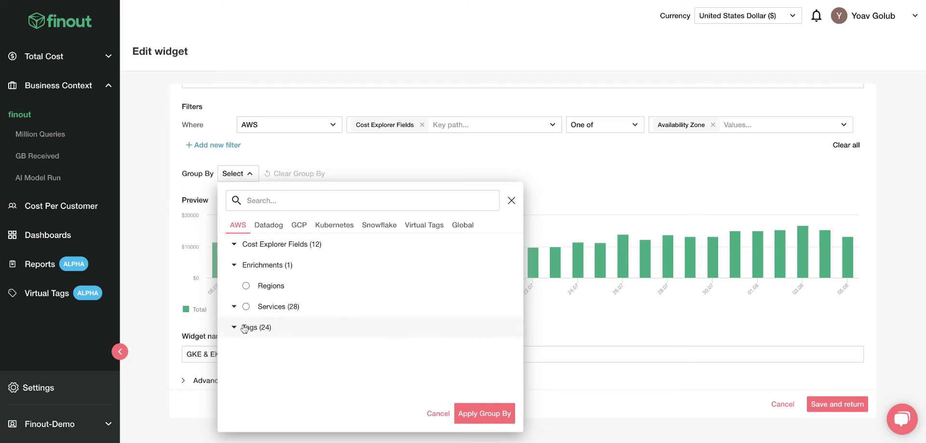
pyautogui.scroll(-8, 243, 327)
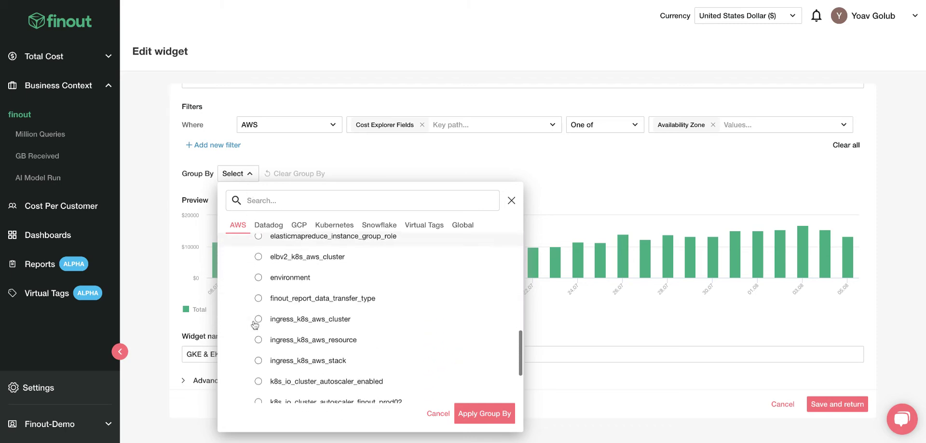
pyautogui.scroll(-3, 255, 325)
pyautogui.click(257, 351)
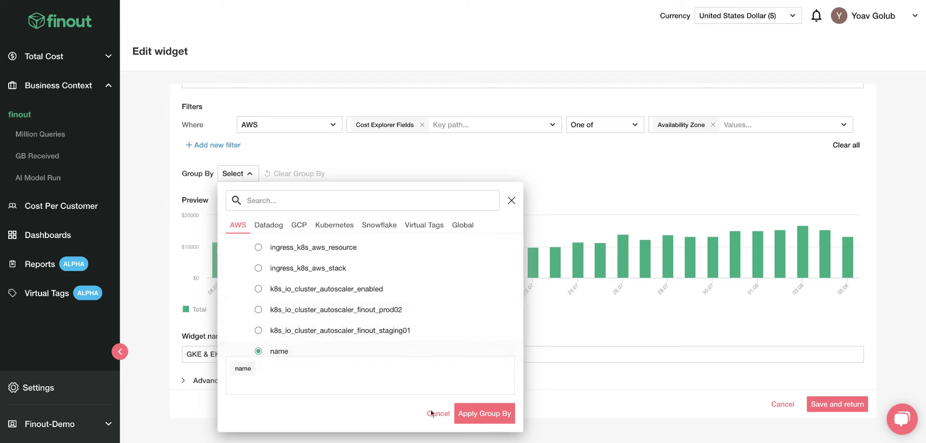
pyautogui.click(481, 414)
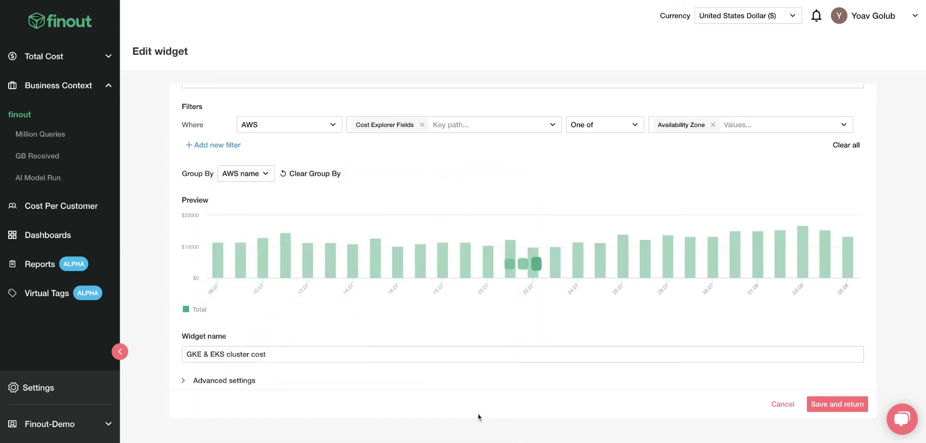
# Replace the widget name 'GKE & EKS cluster cost' with 'aws na'
pyautogui.click(246, 346)
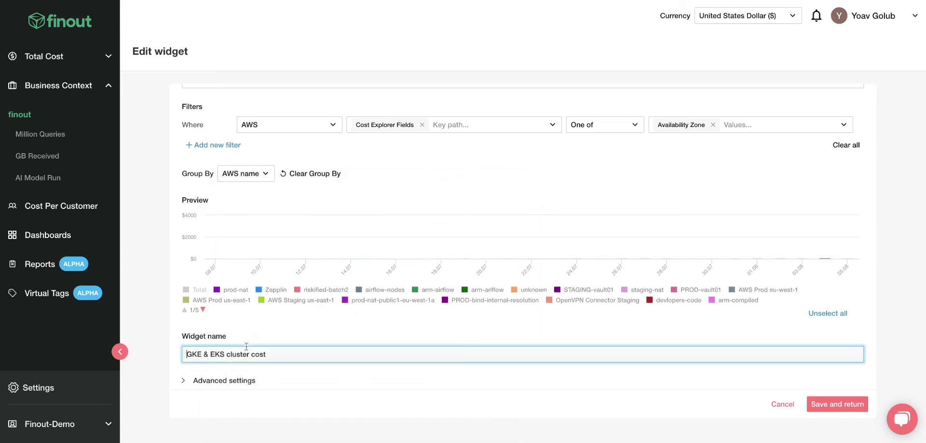
pyautogui.hotkey('ctrl', 'a')
pyautogui.press('BackSpace')
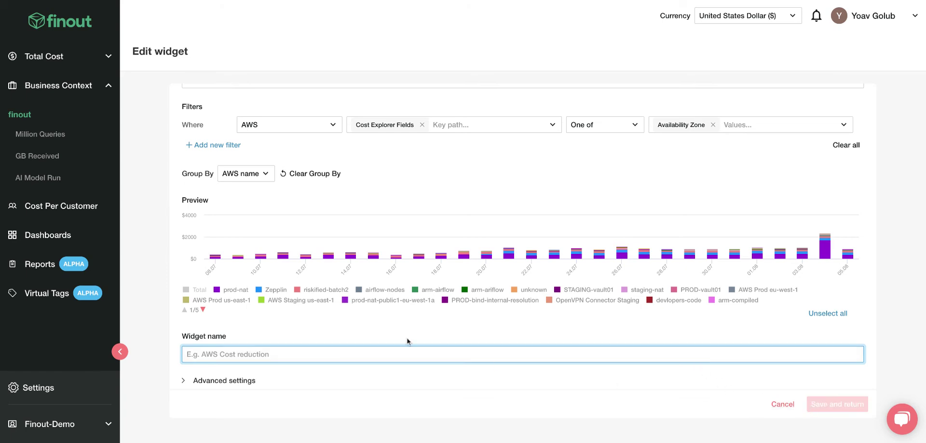
pyautogui.write('aws na')
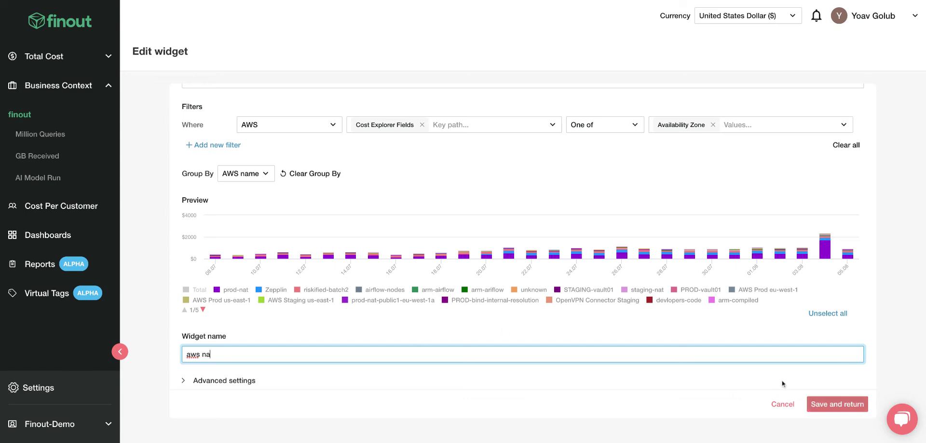
pyautogui.scroll(5, 583, 325)
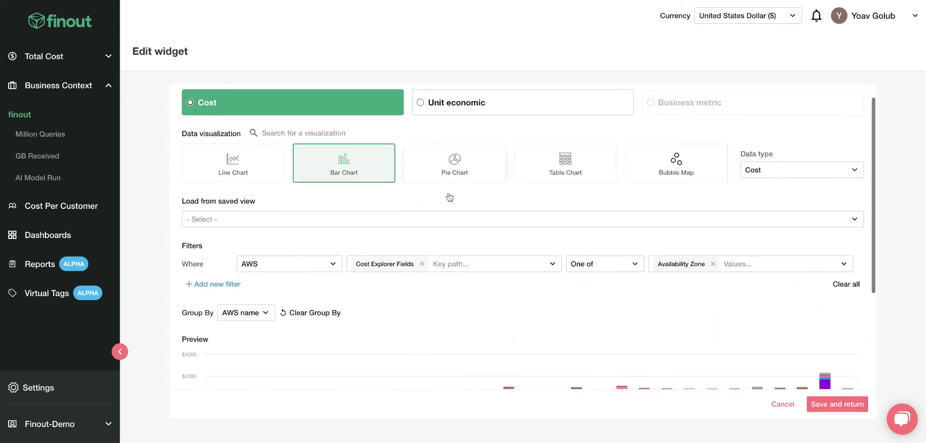
pyautogui.scroll(-5, 384, 213)
pyautogui.scroll(2, 550, 268)
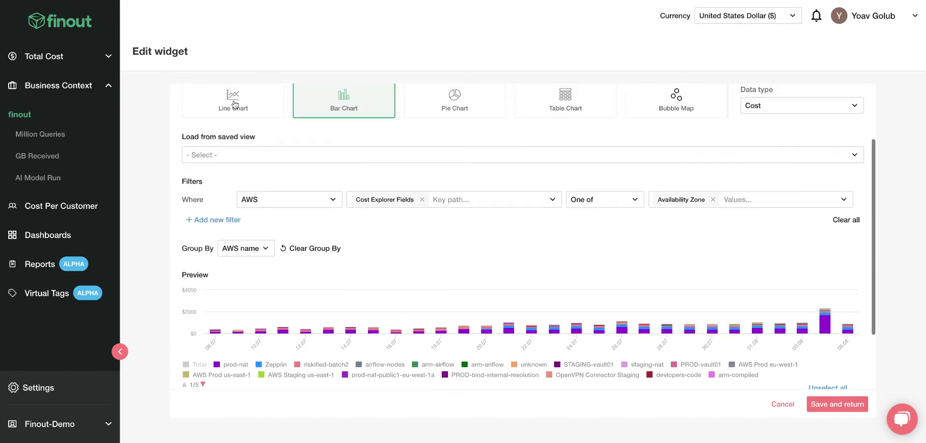
# Try a line chart preview and switch the widget to a unit economic component
pyautogui.click(235, 105)
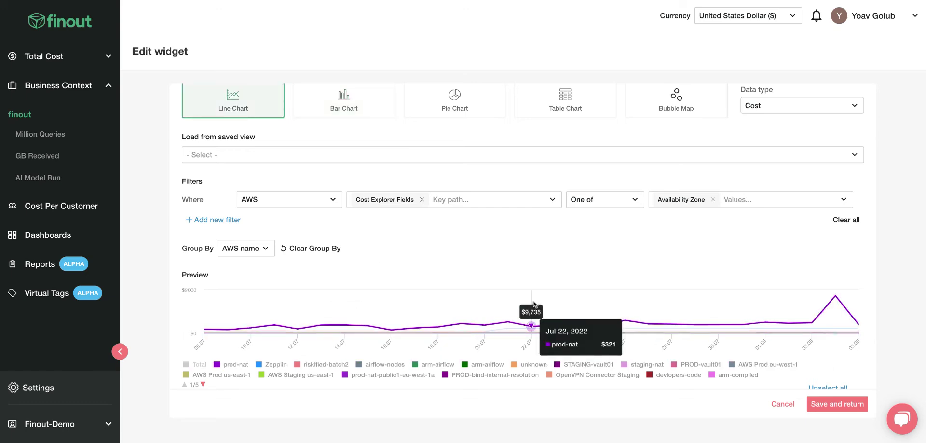
pyautogui.scroll(-4, 534, 304)
pyautogui.scroll(1, 525, 303)
pyautogui.scroll(-1, 338, 348)
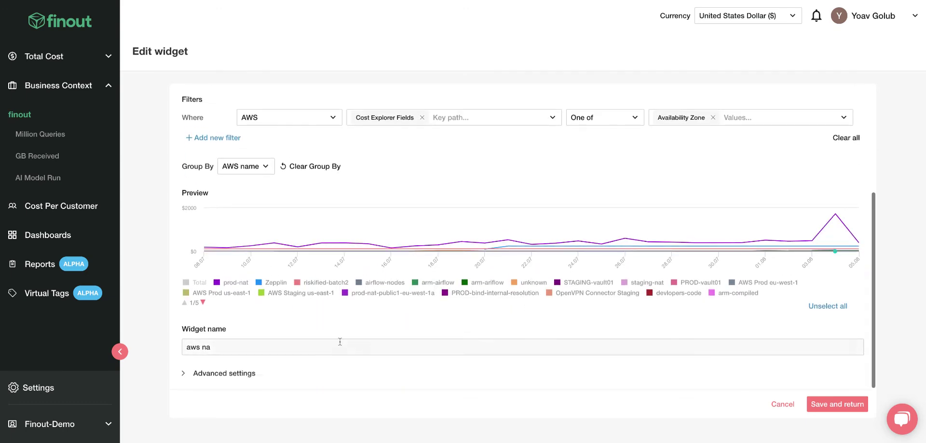
pyautogui.scroll(4, 340, 341)
pyautogui.click(457, 125)
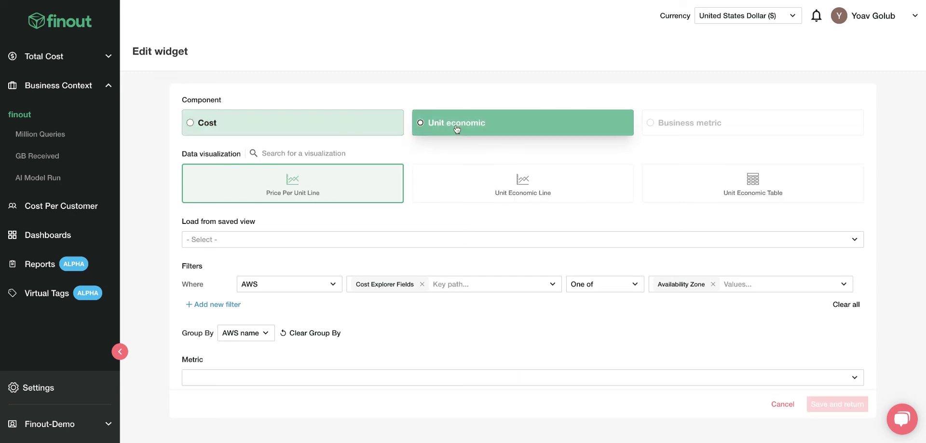
pyautogui.scroll(-3, 358, 220)
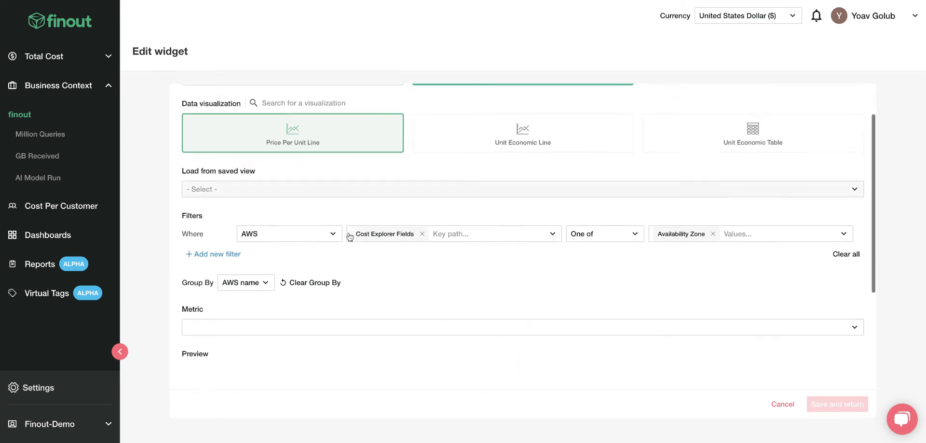
pyautogui.scroll(2, 357, 237)
pyautogui.scroll(1, 357, 237)
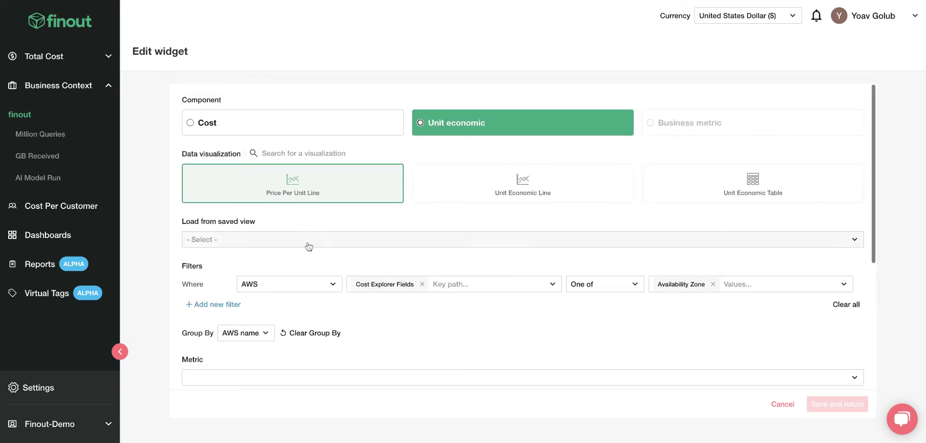
# Add a second filter condition and browse the unit metrics list without choosing one
pyautogui.click(230, 307)
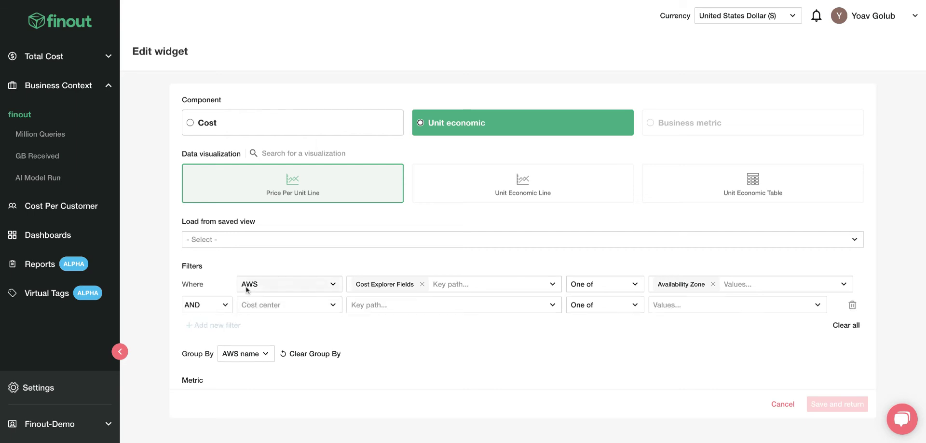
pyautogui.scroll(-2, 249, 302)
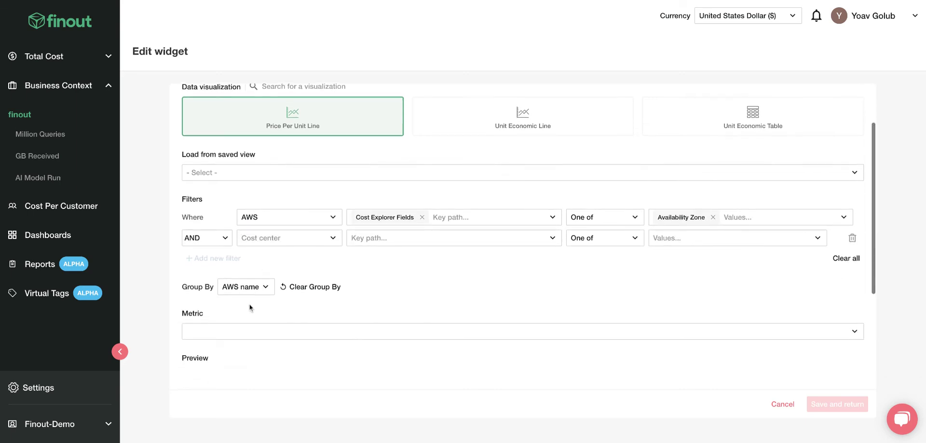
pyautogui.click(229, 332)
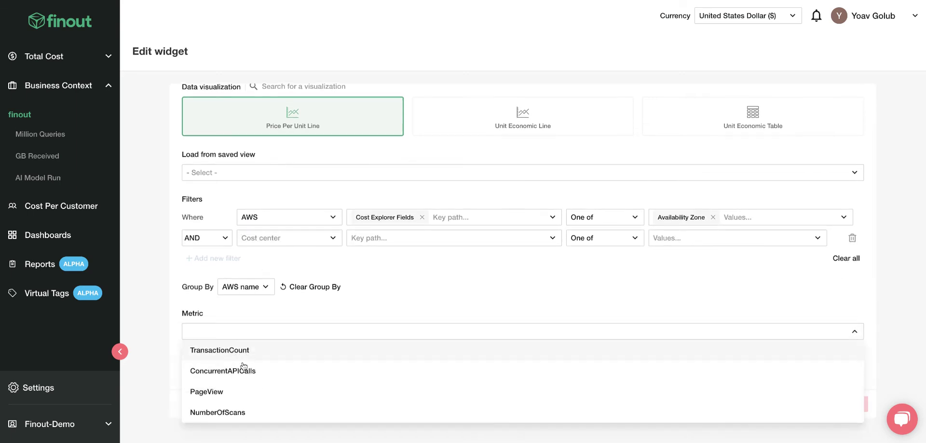
pyautogui.click(874, 351)
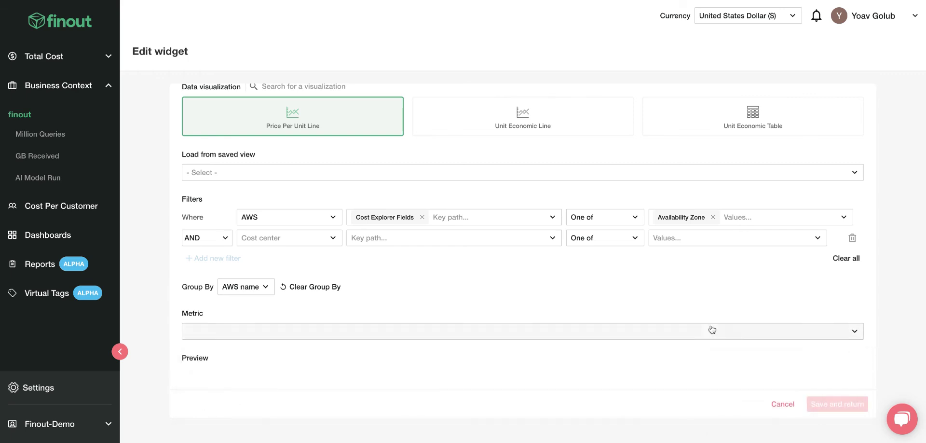
pyautogui.scroll(2, 574, 318)
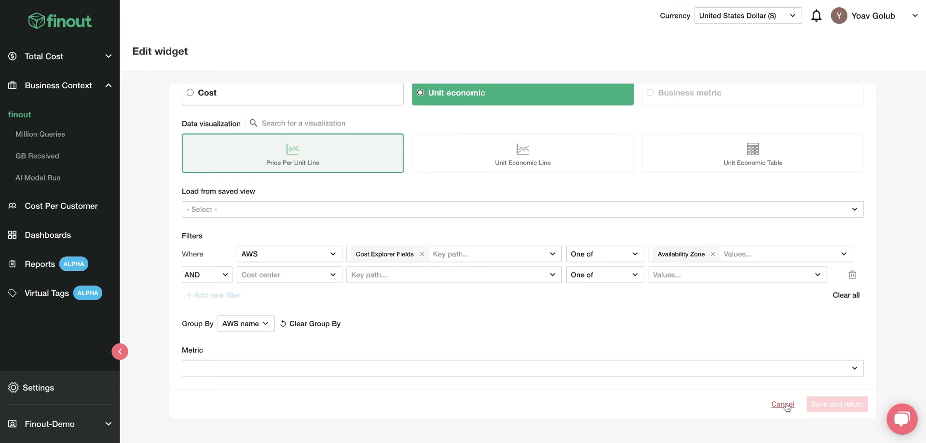
# Set Datadog as the second filter's source, then cancel all widget edits
pyautogui.moveTo(784, 404); pyautogui.dragTo(271, 276)
pyautogui.click(270, 276)
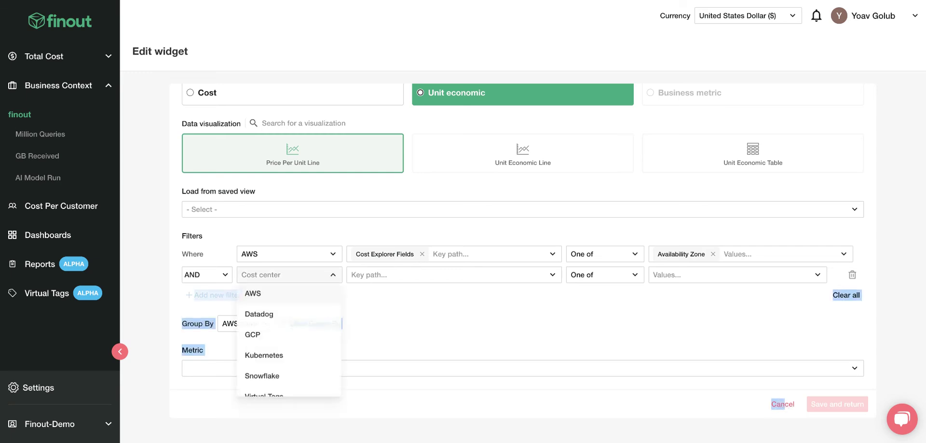
pyautogui.click(272, 313)
pyautogui.click(312, 274)
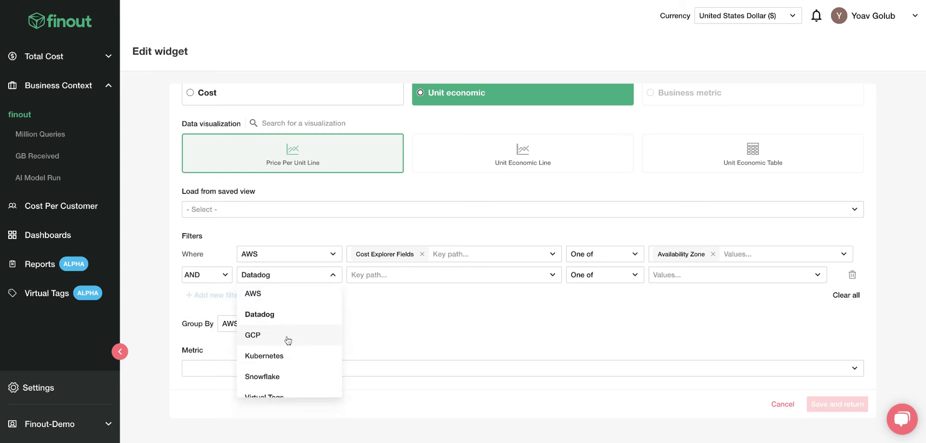
pyautogui.click(429, 333)
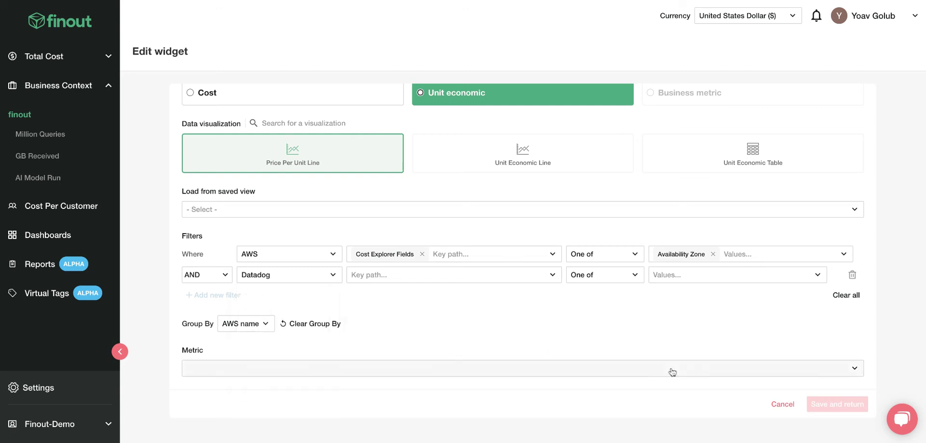
pyautogui.click(783, 404)
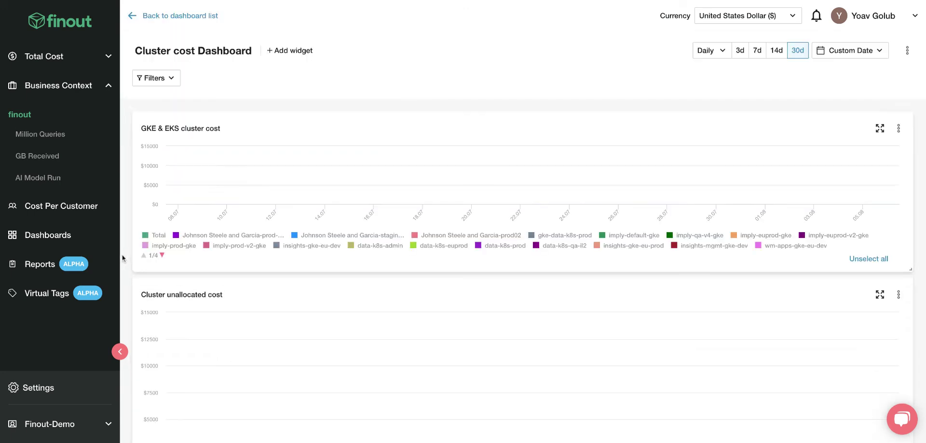
# Open the Company Showback dashboard and shrink its AWS Regions Bubble Map widget slightly
pyautogui.click(57, 244)
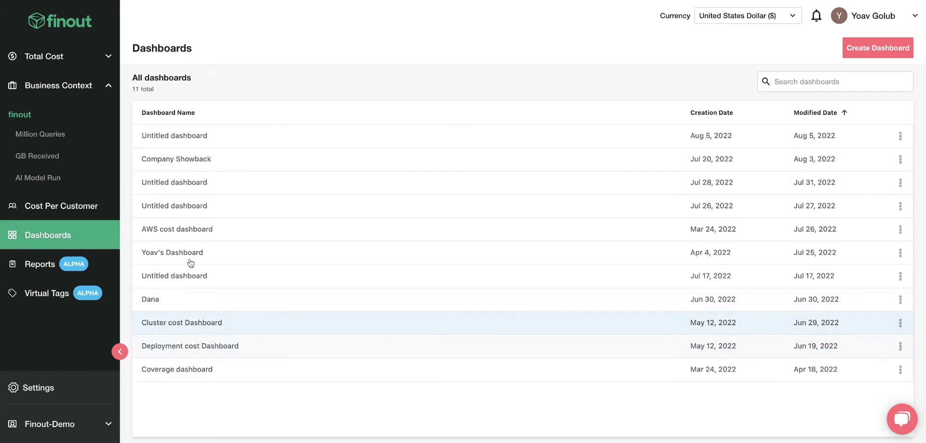
pyautogui.click(175, 162)
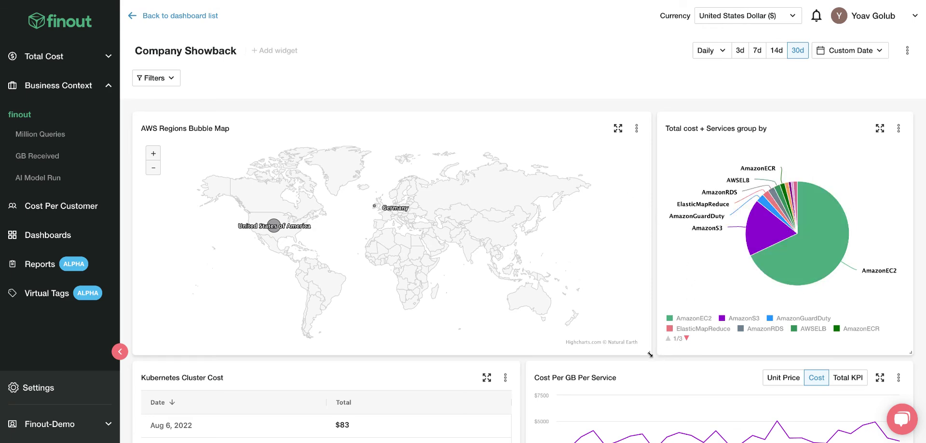
pyautogui.moveTo(650, 354)
pyautogui.mouseDown()
pyautogui.moveTo(466, 276)
pyautogui.moveTo(508, 310)
pyautogui.moveTo(638, 346)
pyautogui.mouseUp()
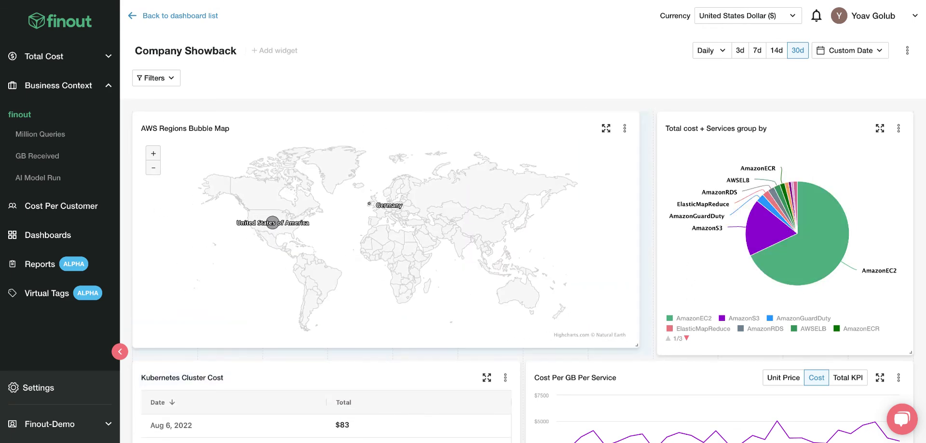
# Scroll through the Company Showback dashboard's charts
pyautogui.scroll(-5, 629, 322)
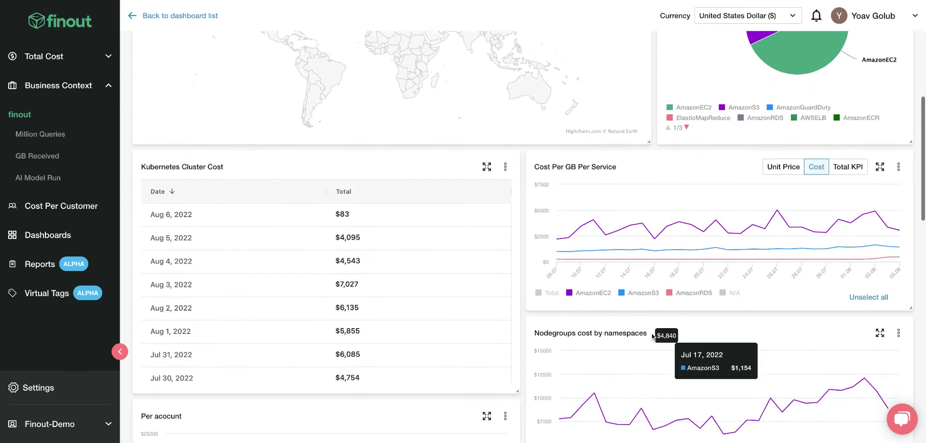
pyautogui.scroll(-2, 653, 336)
pyautogui.scroll(-5, 642, 356)
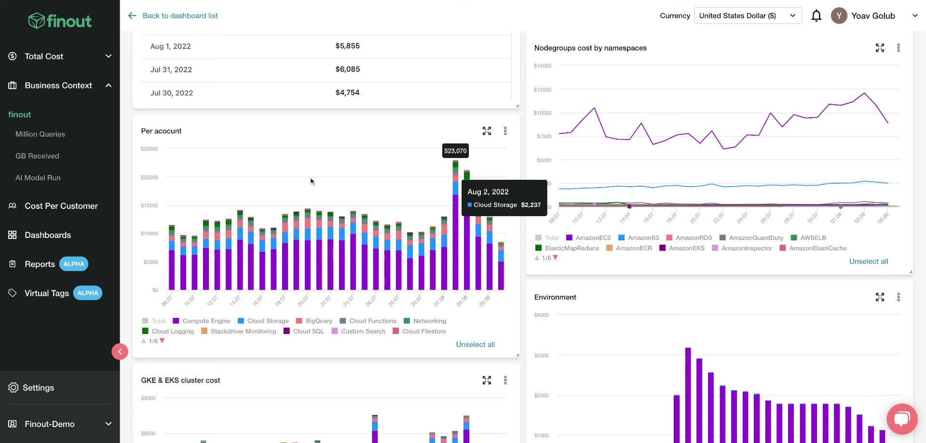
pyautogui.scroll(-6, 290, 186)
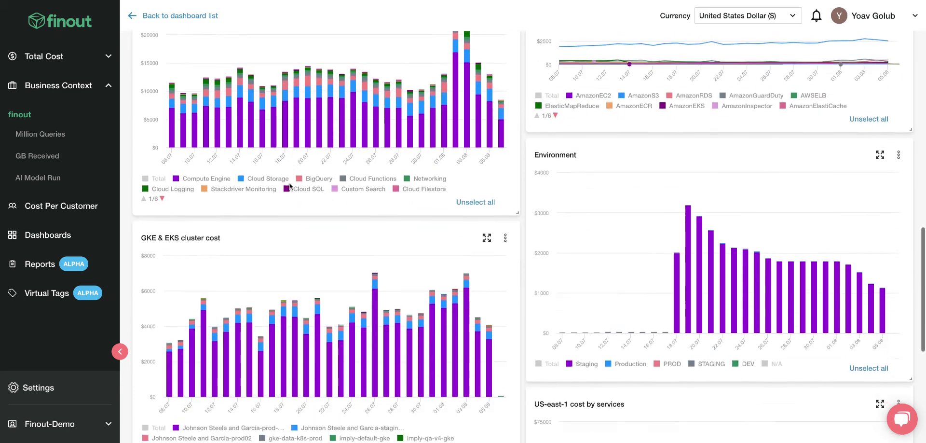
pyautogui.scroll(13, 232, 214)
pyautogui.scroll(3, 232, 213)
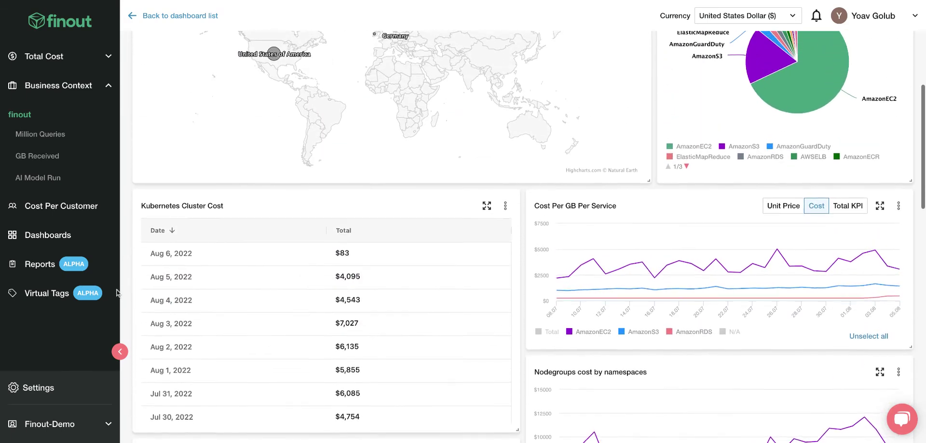
pyautogui.click(51, 292)
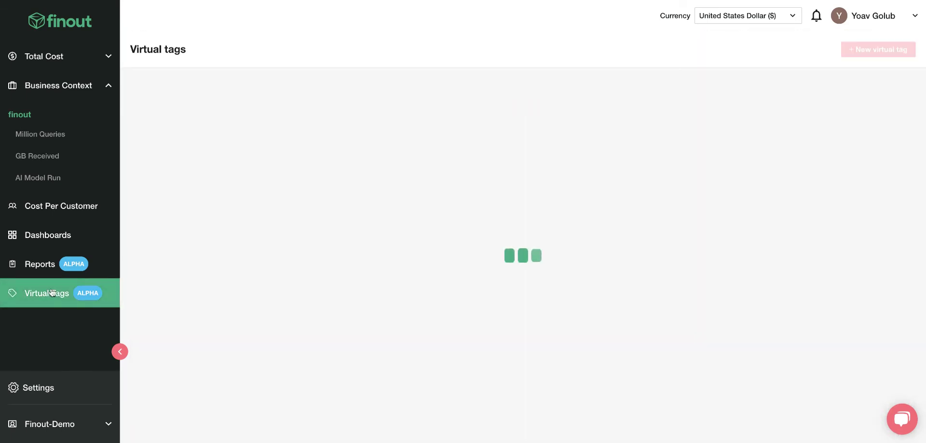
# Open the Team virtual tag (category Teams) in the virtual tag form
pyautogui.click(164, 164)
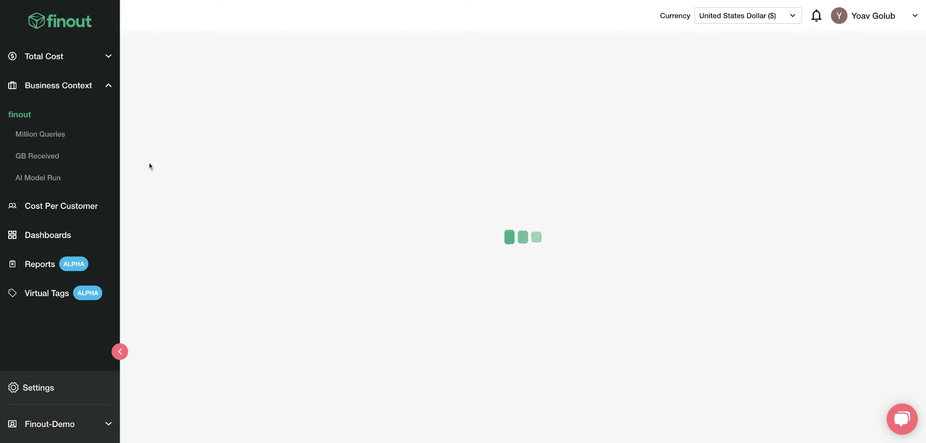
pyautogui.click(70, 63)
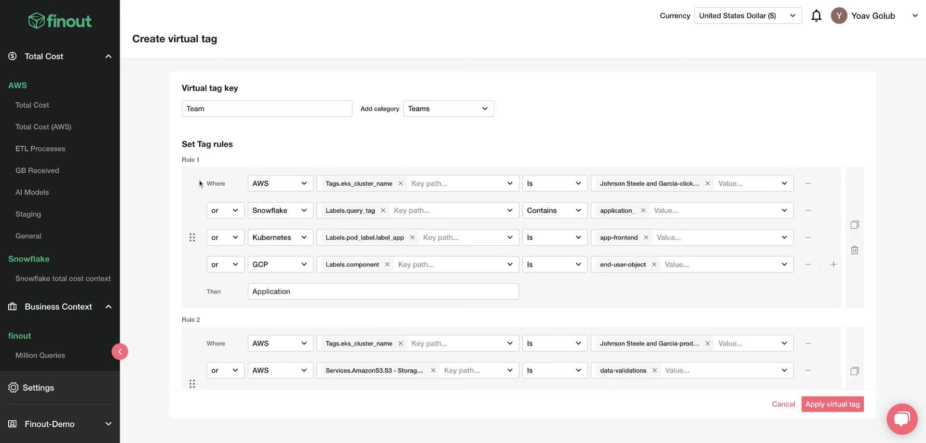
# Move the Application rule below the Backend rule and review all rules and the default value
pyautogui.scroll(-2, 200, 183)
pyautogui.scroll(2, 259, 114)
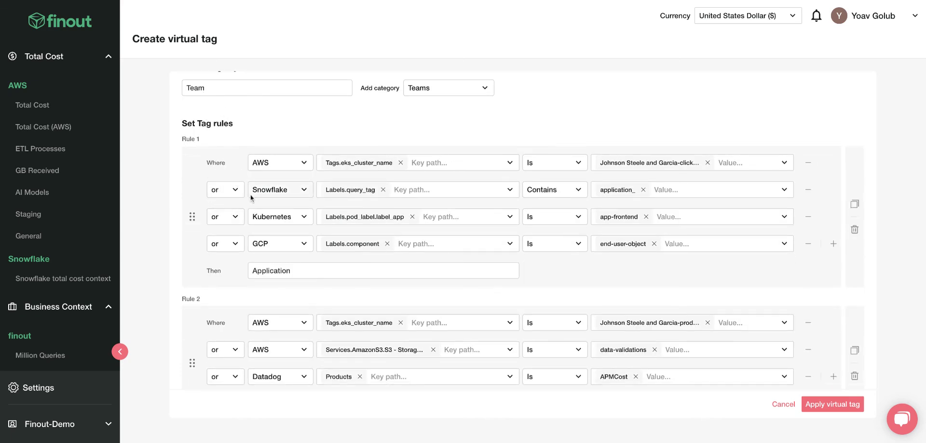
pyautogui.scroll(-1, 265, 249)
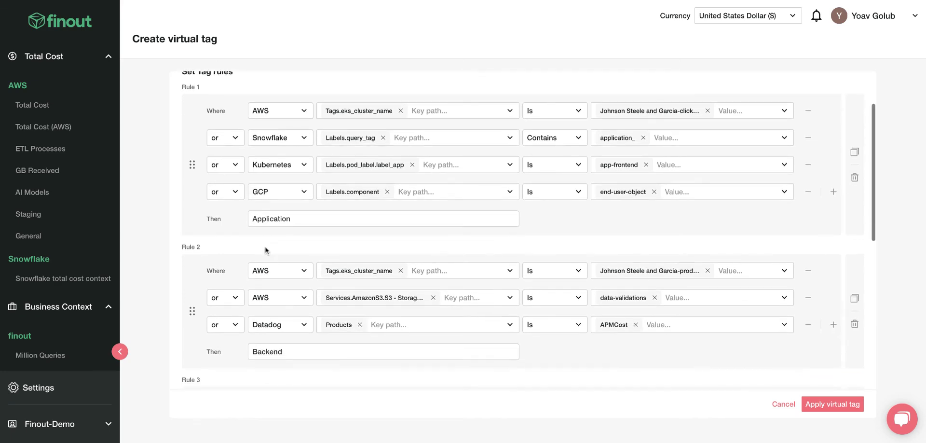
pyautogui.scroll(-1, 241, 246)
pyautogui.moveTo(192, 134); pyautogui.dragTo(193, 296)
pyautogui.scroll(2, 236, 217)
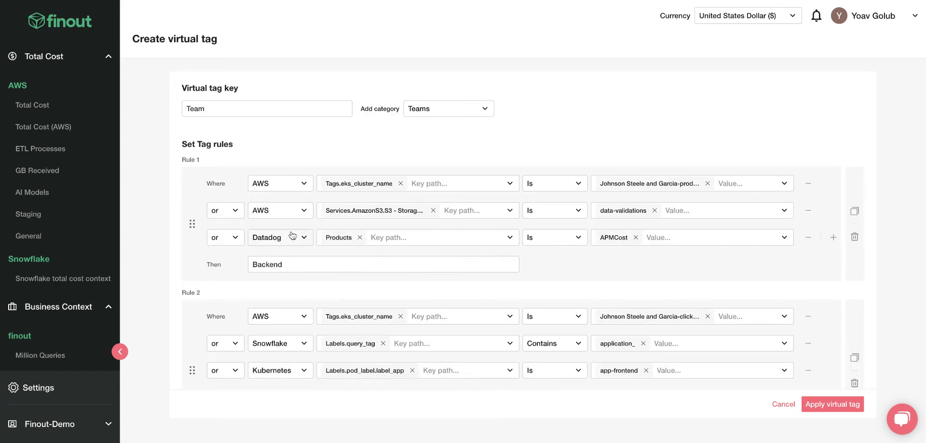
pyautogui.scroll(-10, 290, 234)
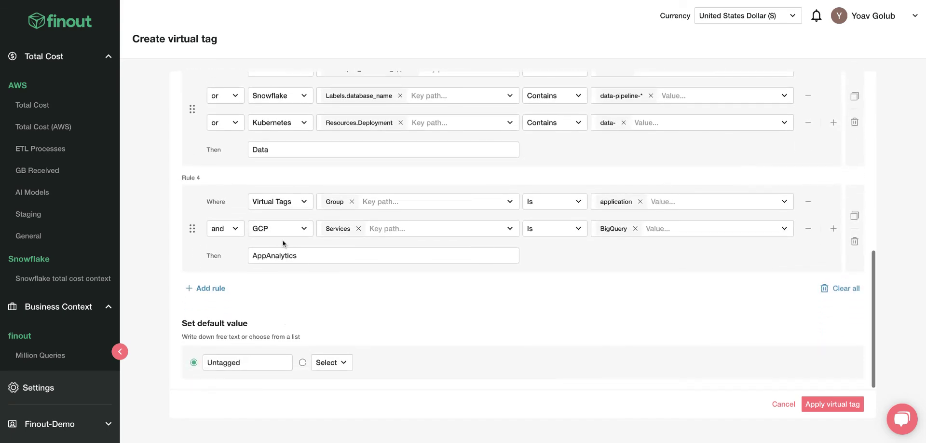
pyautogui.scroll(10, 275, 362)
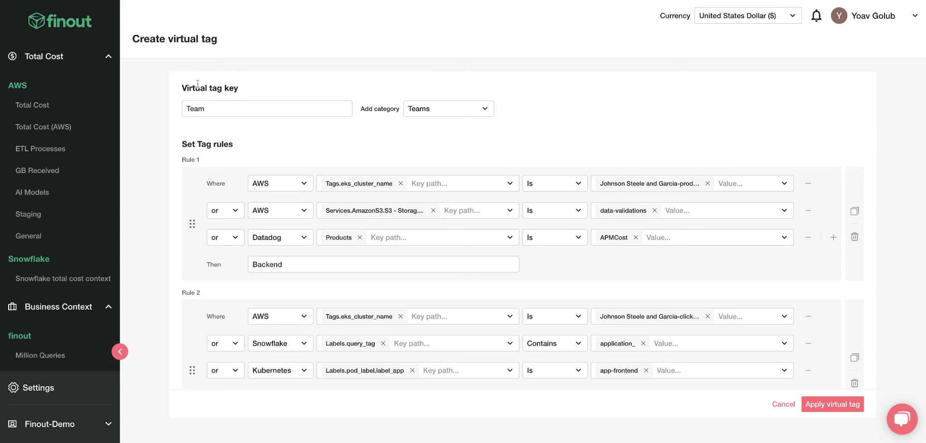
pyautogui.moveTo(196, 83); pyautogui.dragTo(239, 88)
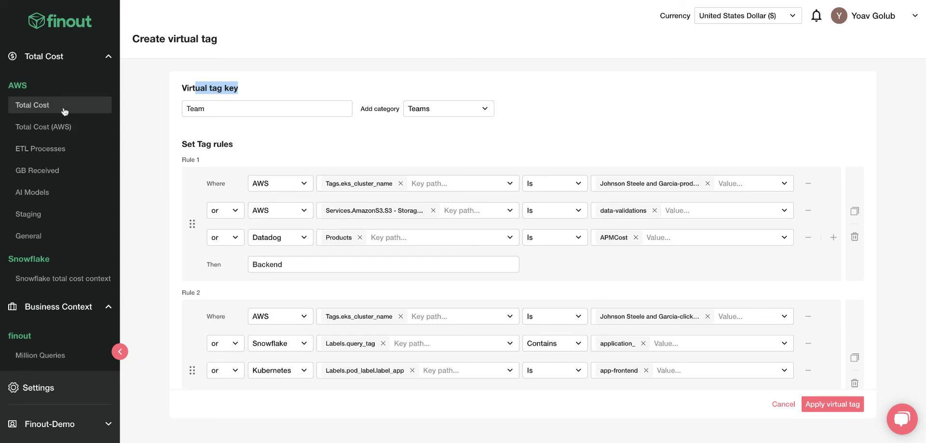
pyautogui.click(33, 104)
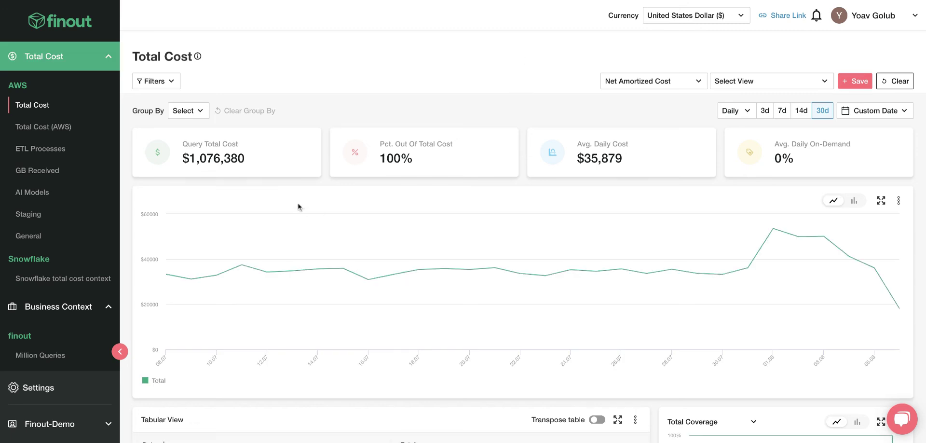
# Show Cost Per Customer with the top customer's $6,330 context breakdown expanded
pyautogui.scroll(-2, 86, 216)
pyautogui.scroll(-2, 89, 216)
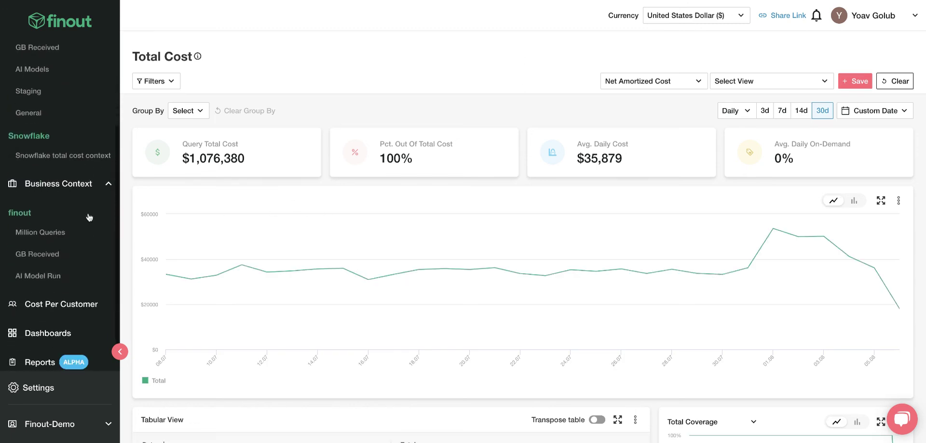
pyautogui.click(80, 273)
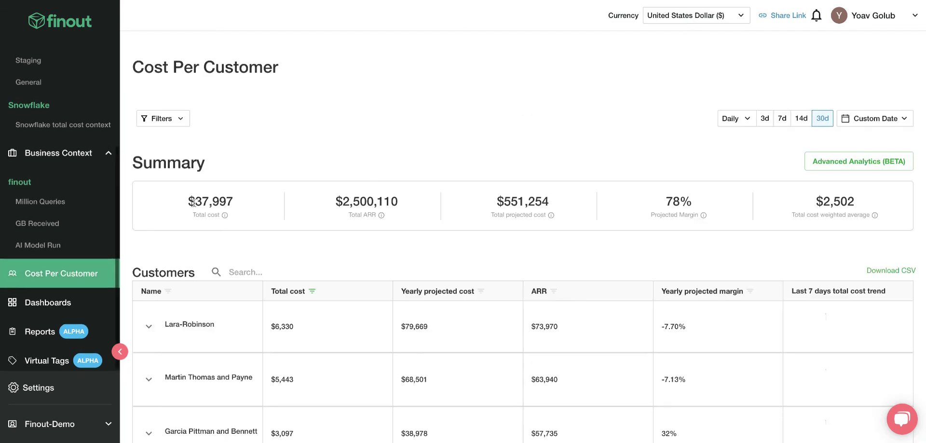
pyautogui.scroll(-3, 226, 241)
pyautogui.click(254, 223)
pyautogui.scroll(-2, 254, 224)
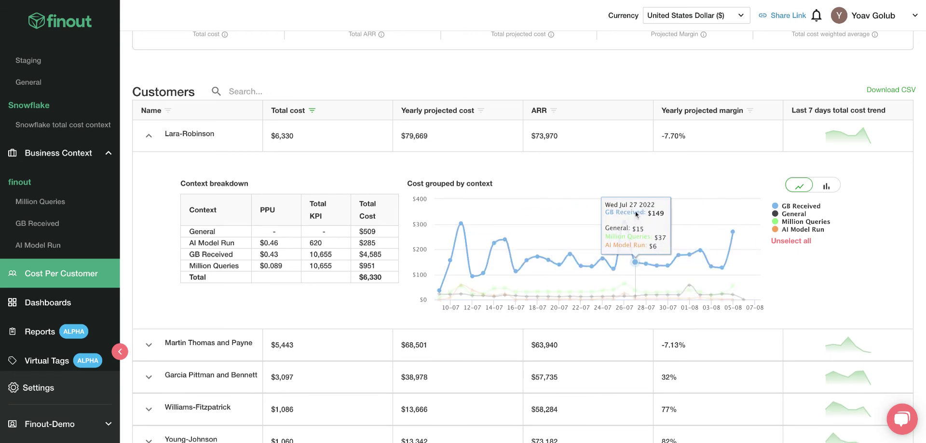
pyautogui.scroll(-1, 193, 286)
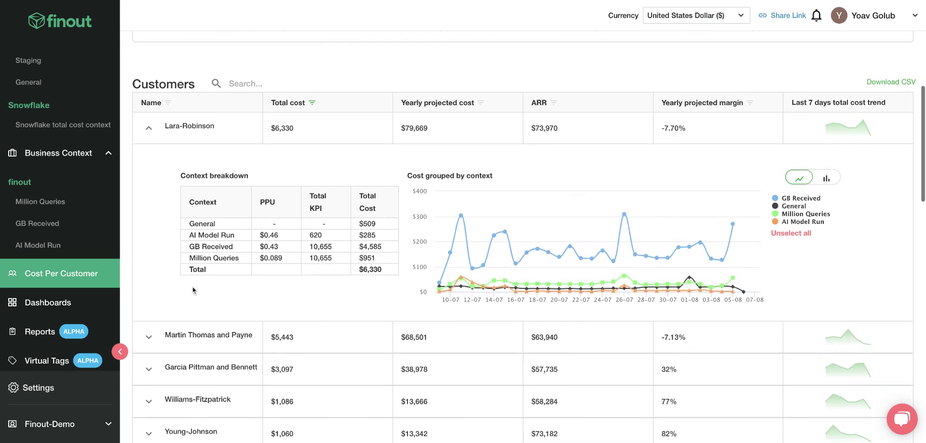
pyautogui.scroll(3, 96, 278)
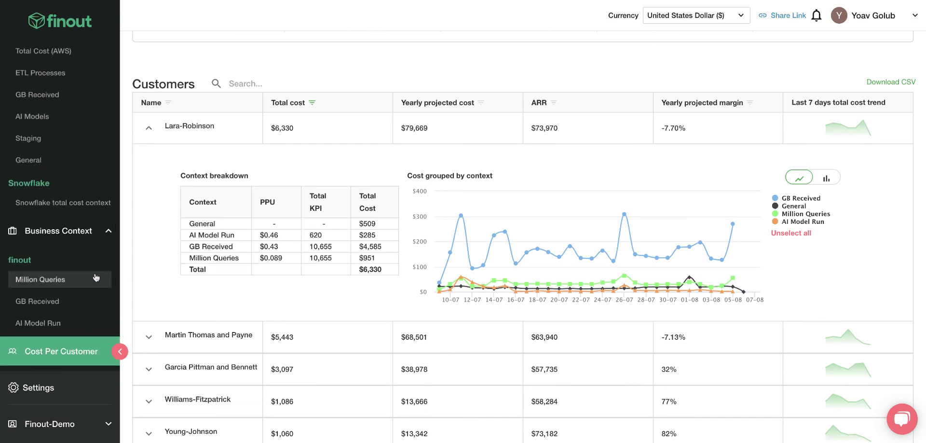
pyautogui.scroll(3, 95, 278)
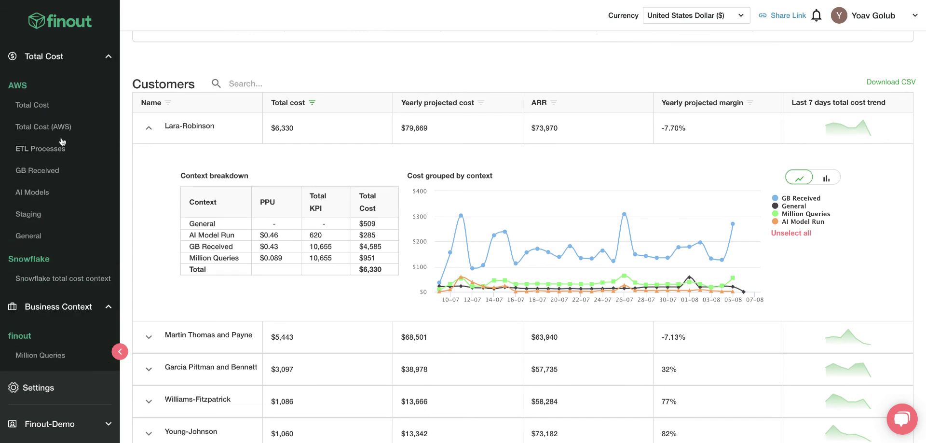
pyautogui.scroll(3, 273, 229)
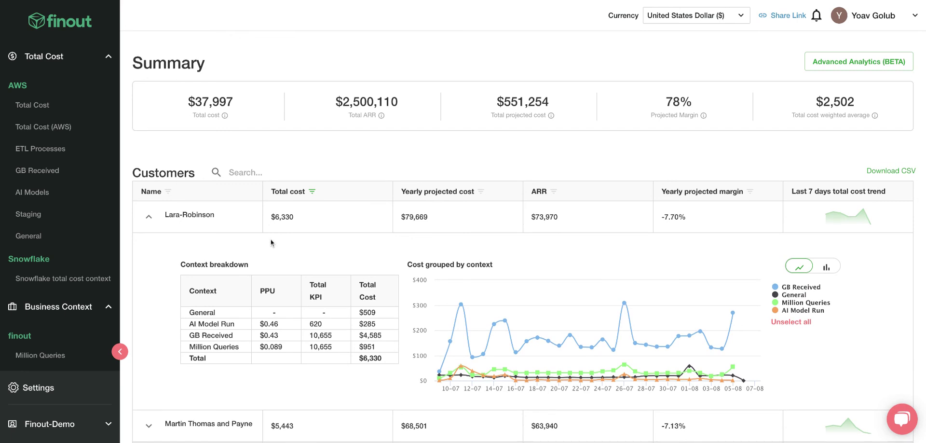